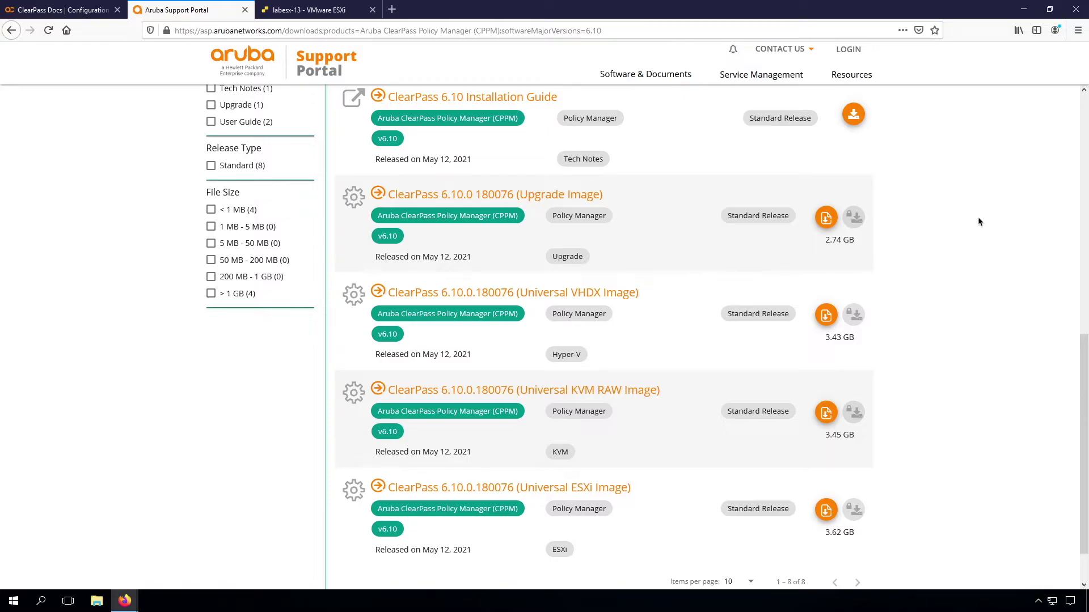
# - Start a new Deploy from OVF/OVA virtual machine wizard on the ESXi host
pyautogui.click(307, 13)
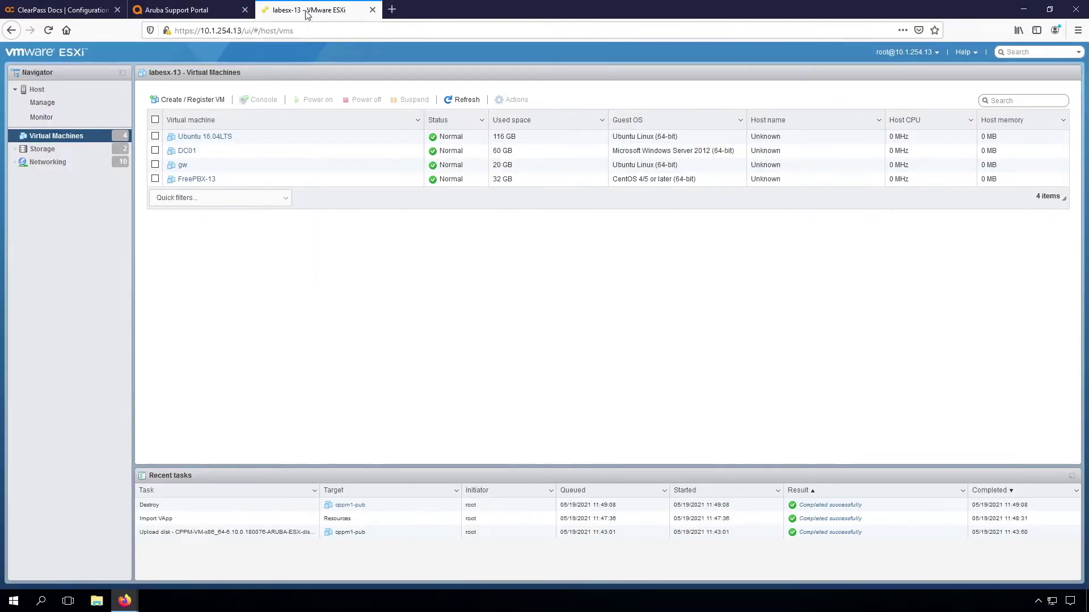
pyautogui.click(207, 104)
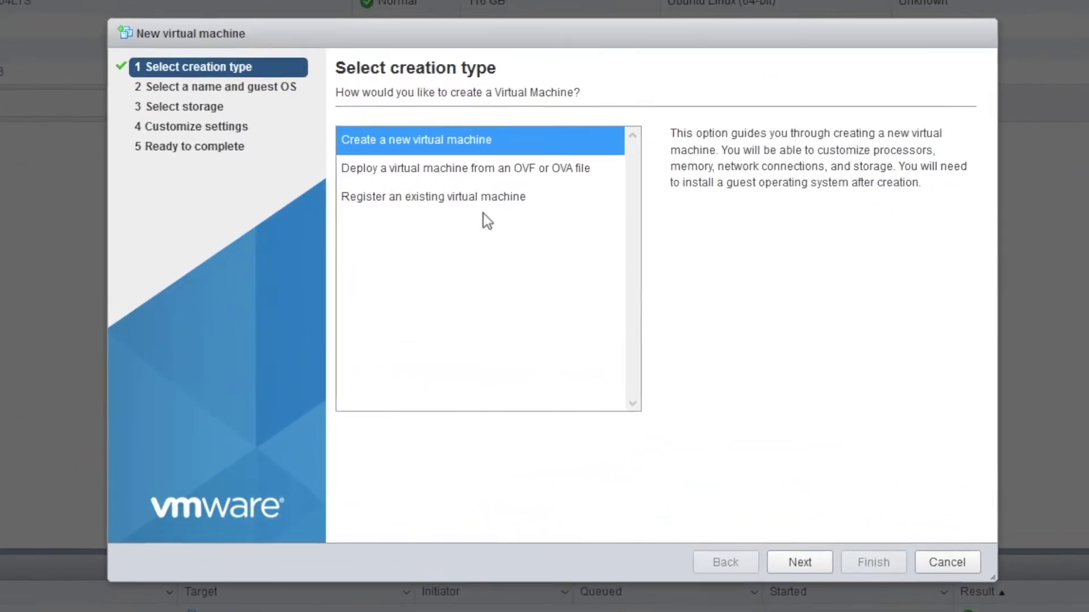
pyautogui.click(467, 177)
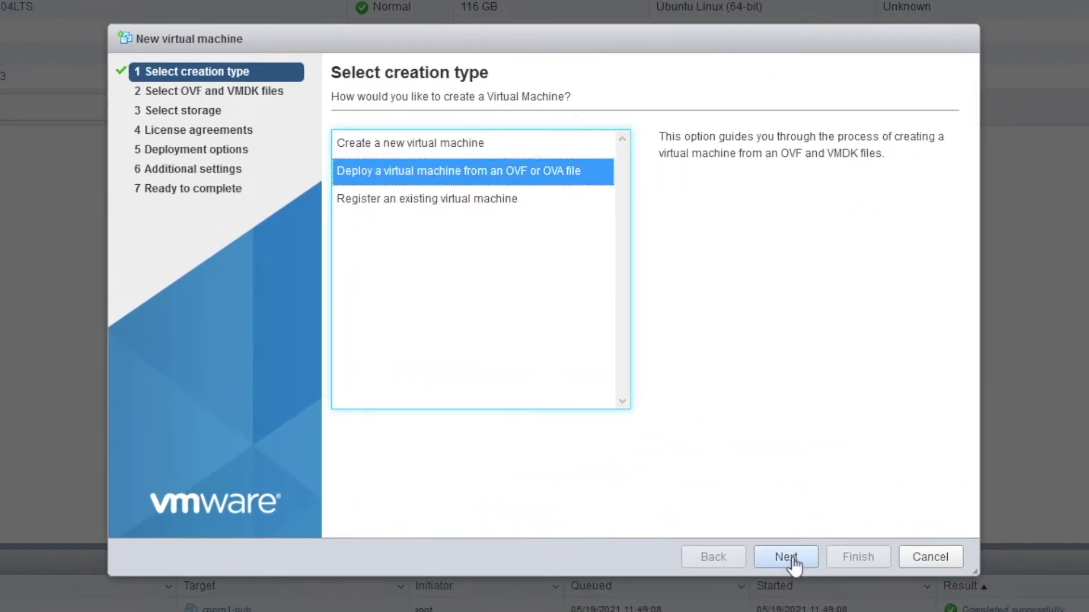
pyautogui.click(789, 558)
# - Name the VM cppm1-pub and attach the ClearPass ESX .ovf and disk1 .vmdk files
pyautogui.click(445, 161)
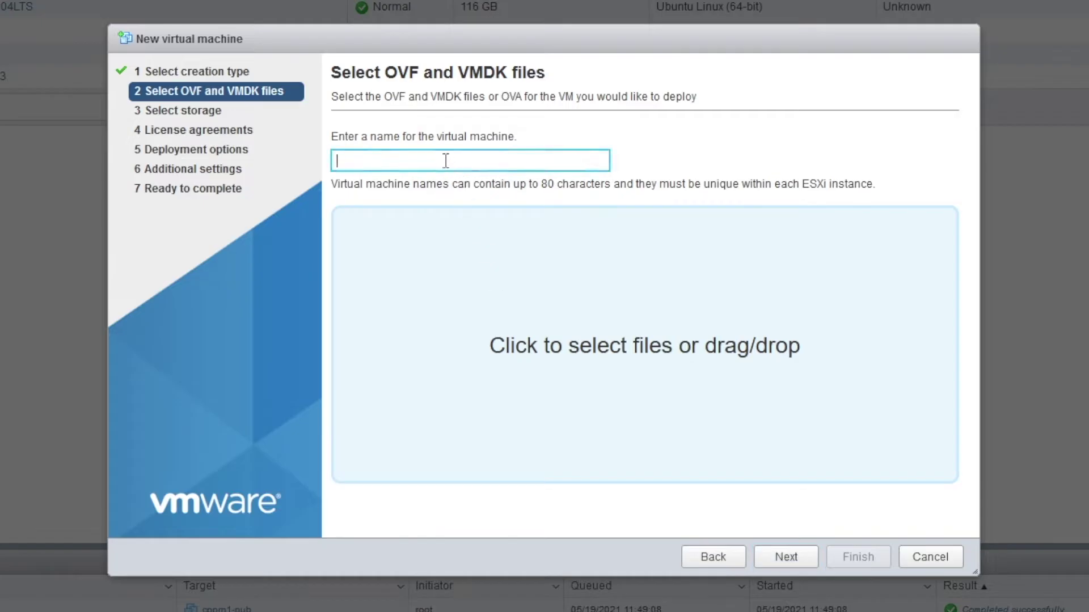
pyautogui.write('cppm-')
pyautogui.write('1-pub')
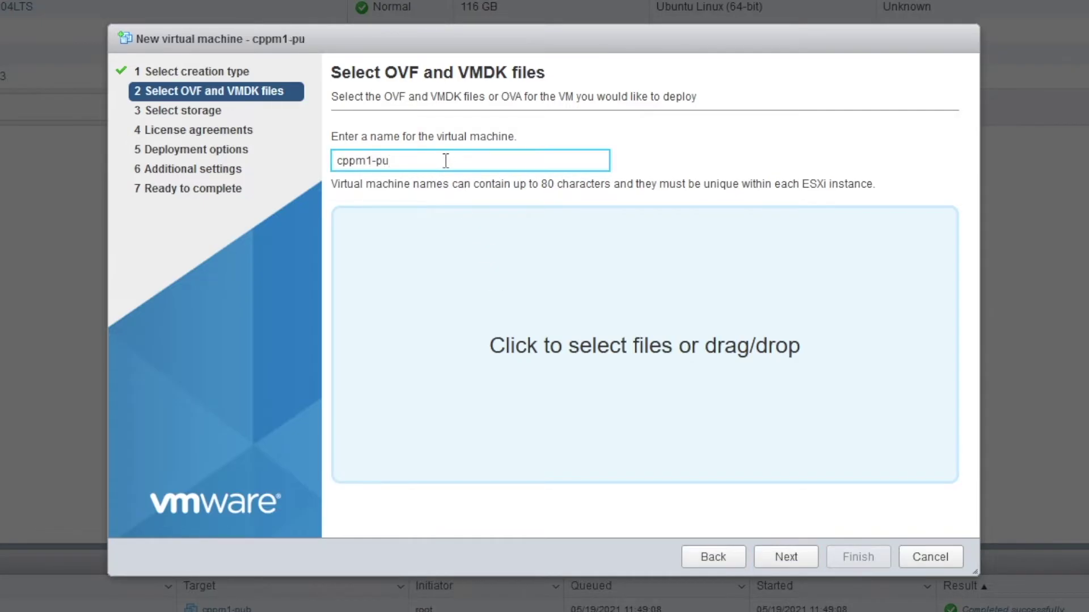
pyautogui.click(617, 349)
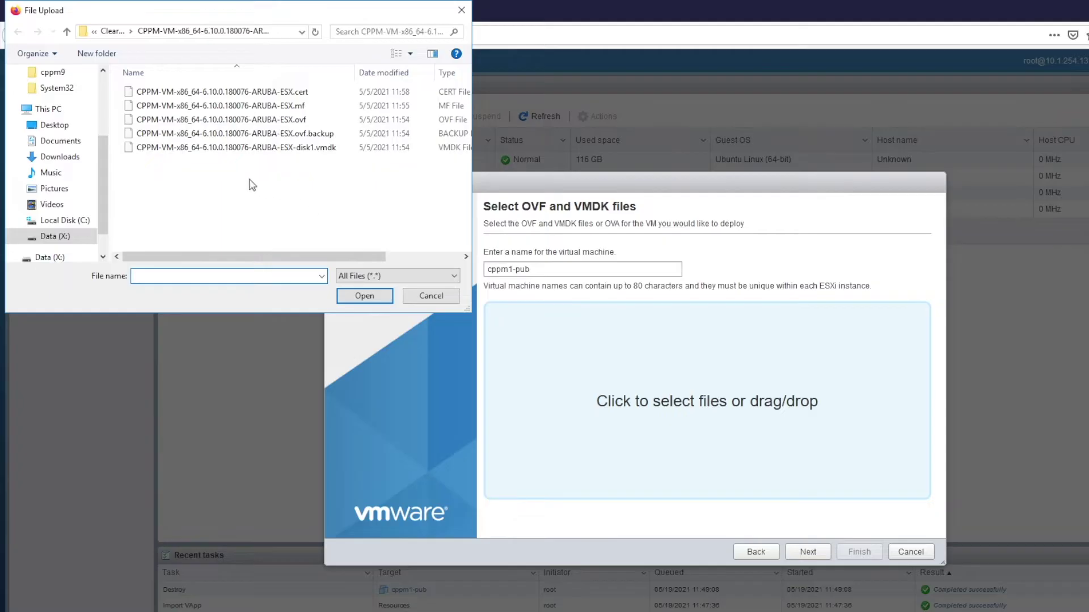
pyautogui.click(217, 92)
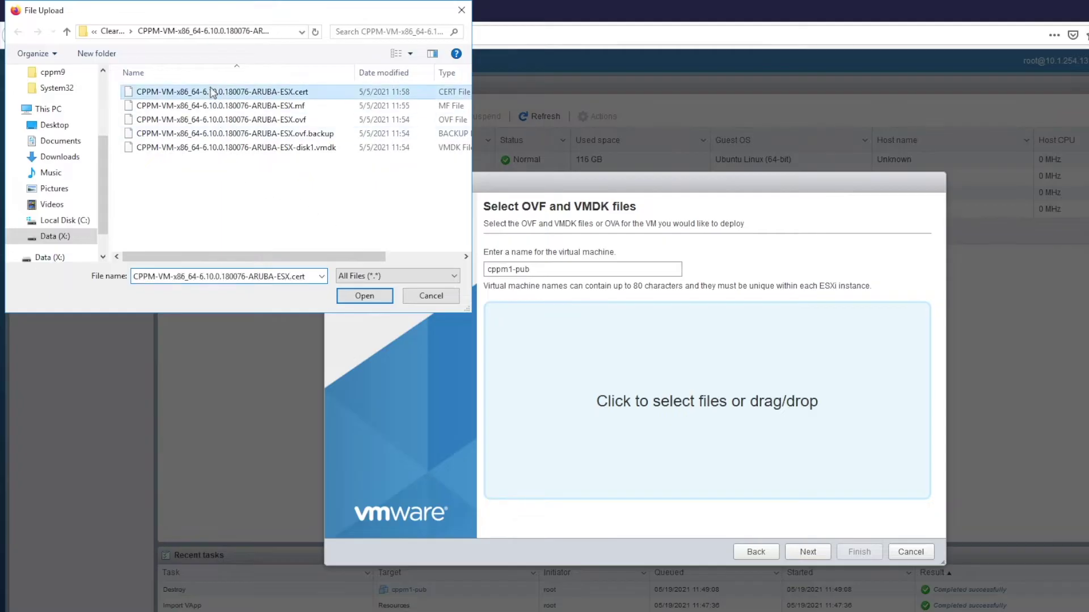
pyautogui.keyDown('shift'); pyautogui.click(236, 146); pyautogui.keyUp('shift')
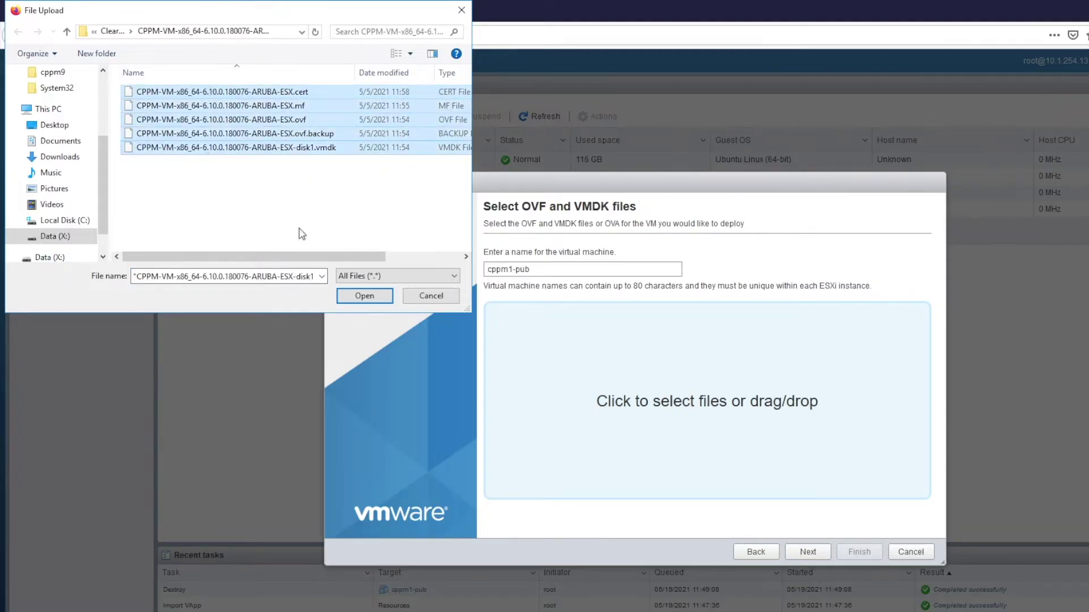
pyautogui.click(364, 297)
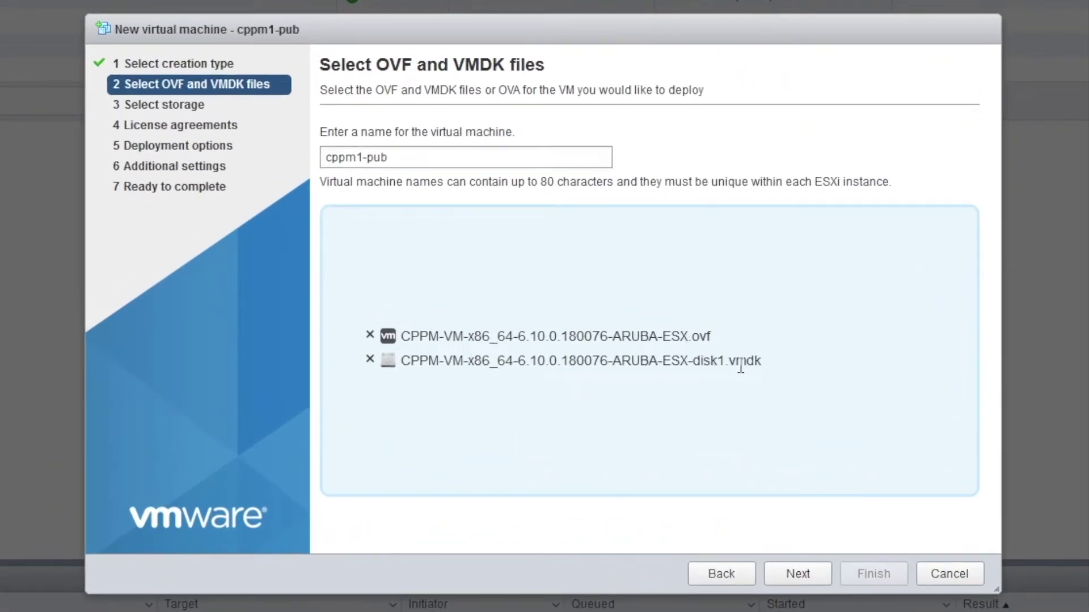
pyautogui.click(798, 573)
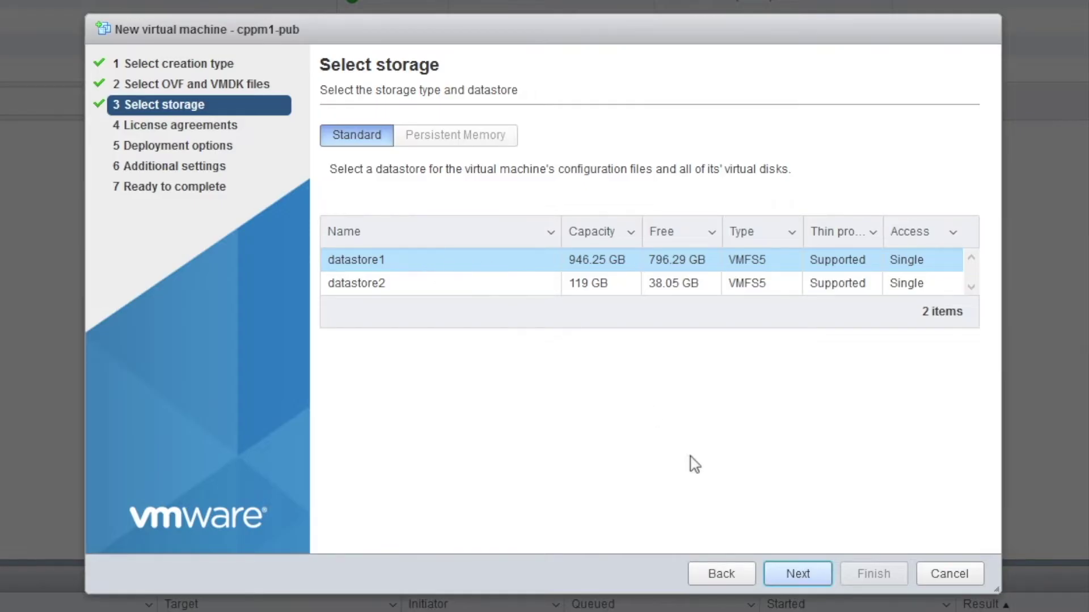
# - Keep datastore1 as storage and accept the ClearPass end-user license agreement
pyautogui.click(798, 575)
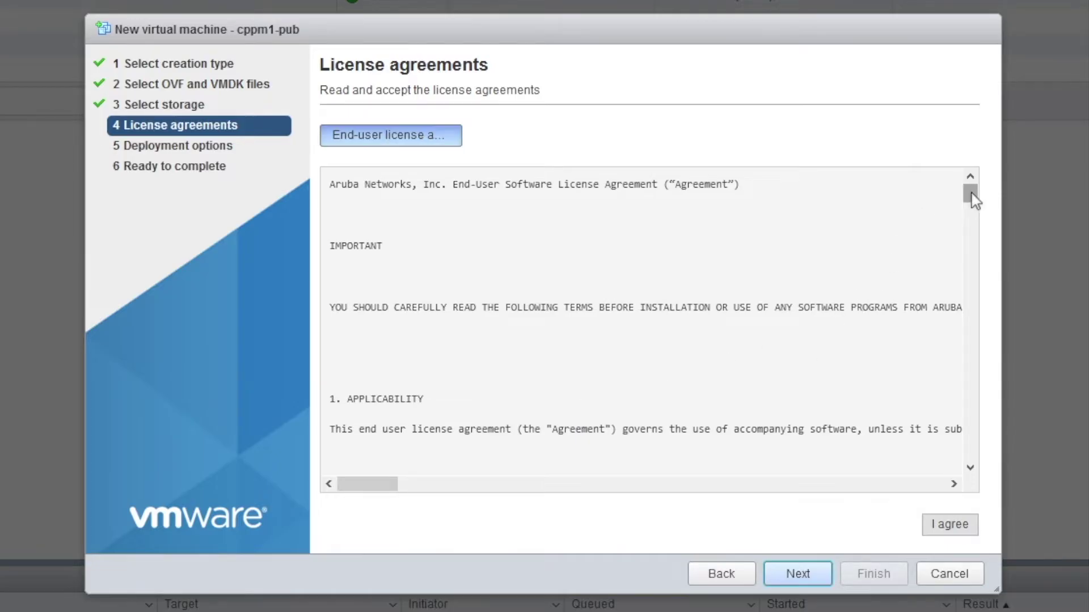
pyautogui.moveTo(969, 194); pyautogui.dragTo(970, 449)
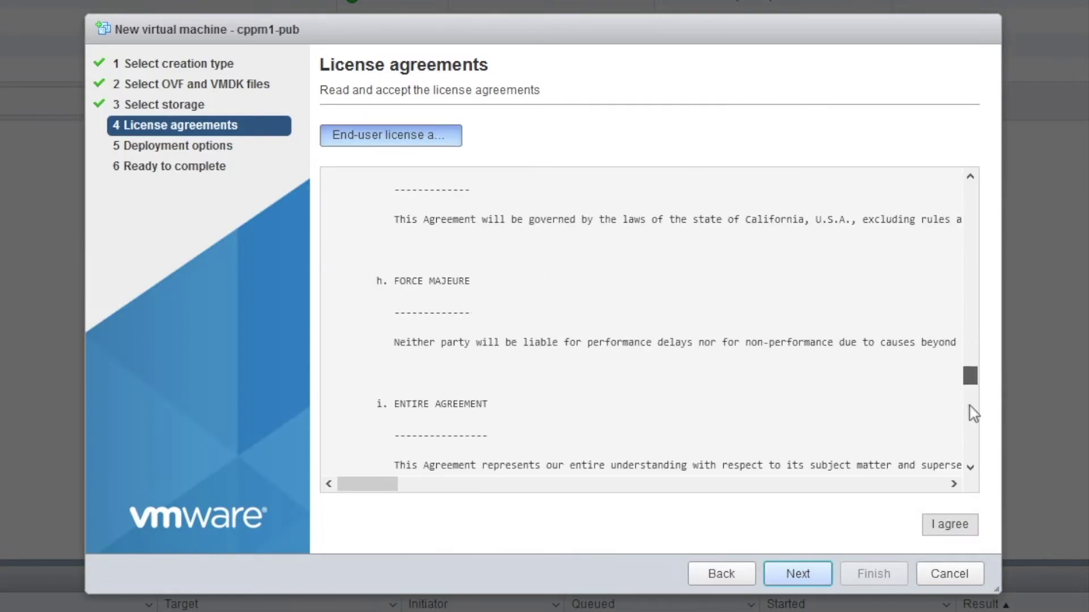
pyautogui.click(950, 525)
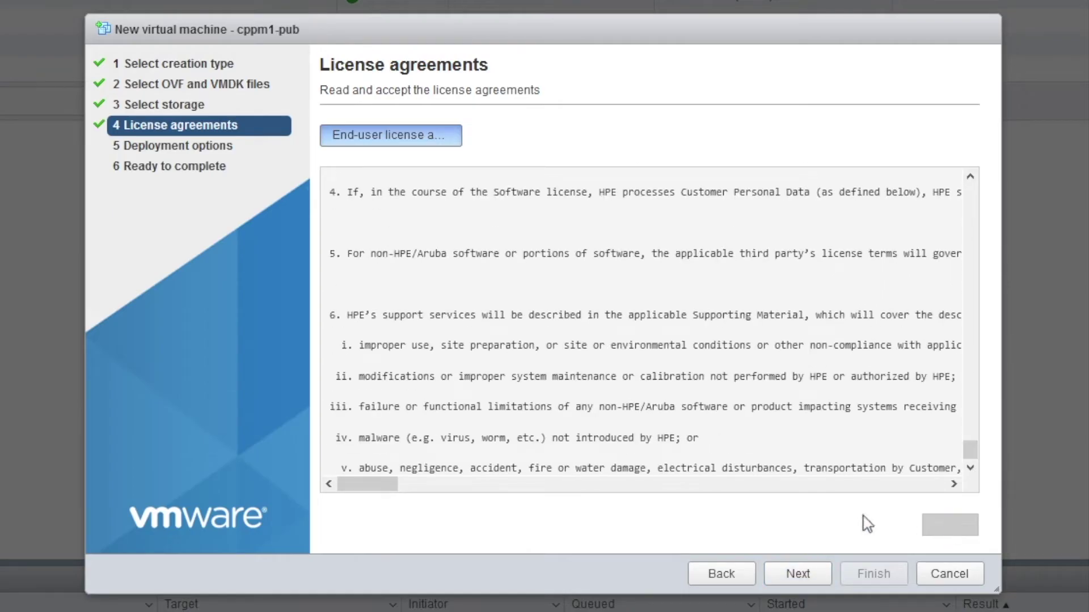
pyautogui.click(797, 575)
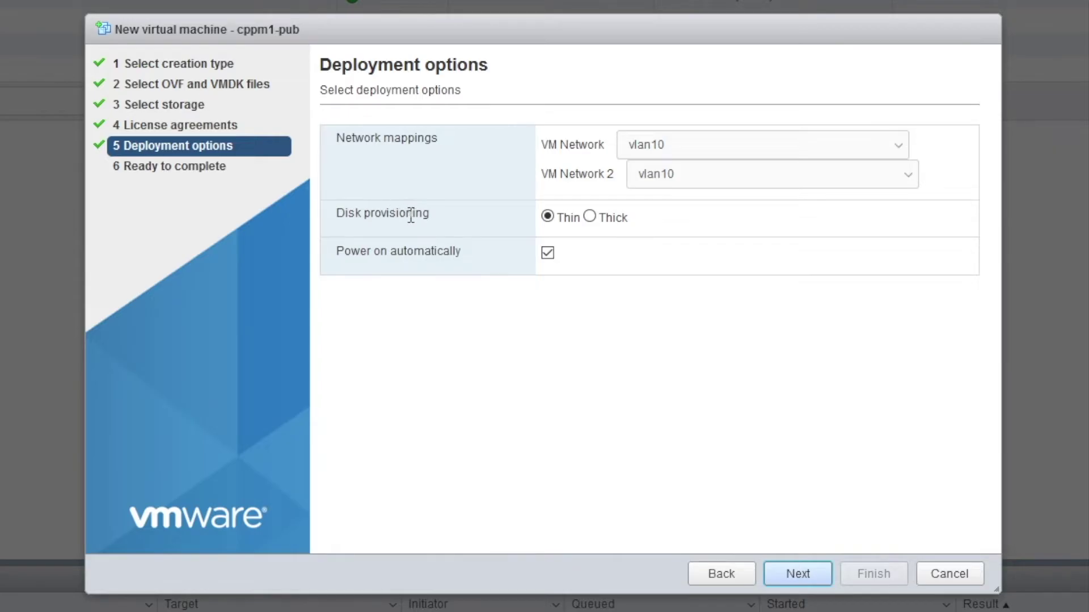
# - Use thick provisioning, disable automatic power-on, finish the import, and return to the downloads page
pyautogui.click(589, 217)
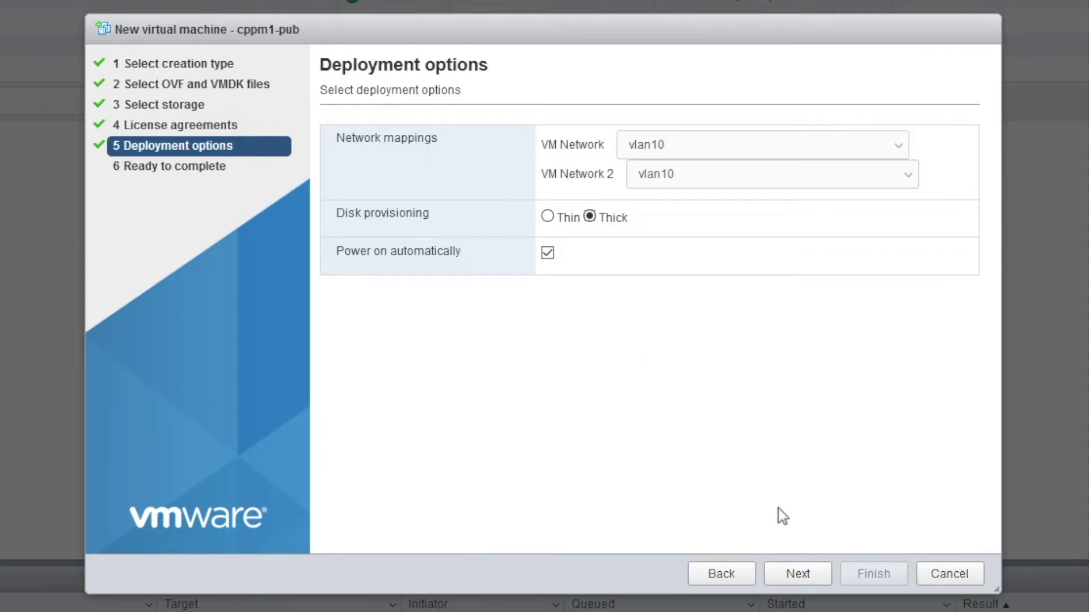
pyautogui.click(795, 574)
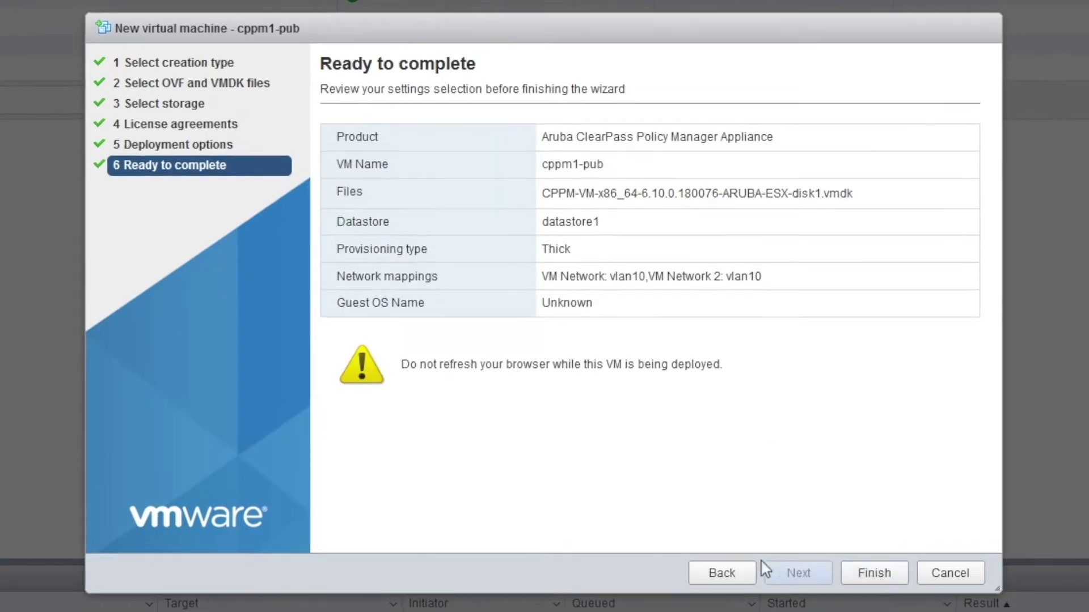
pyautogui.click(721, 572)
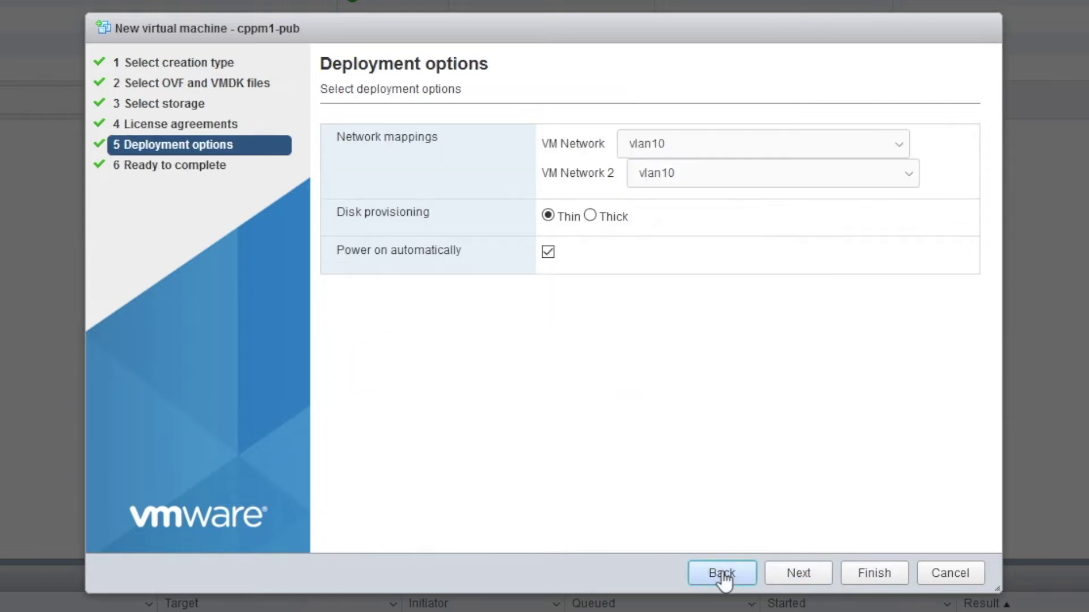
pyautogui.click(548, 252)
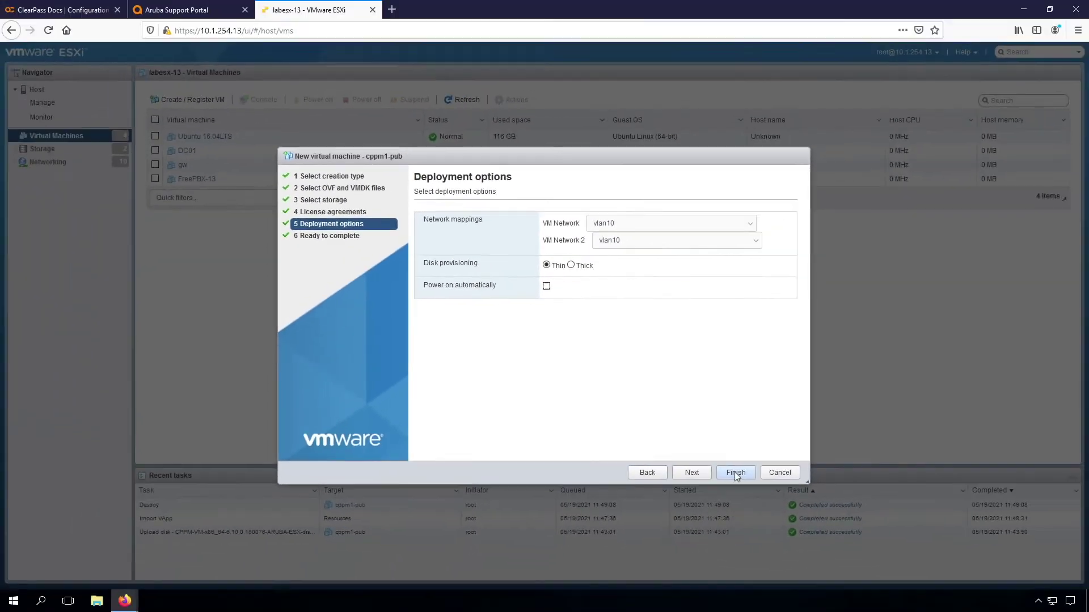
pyautogui.click(853, 559)
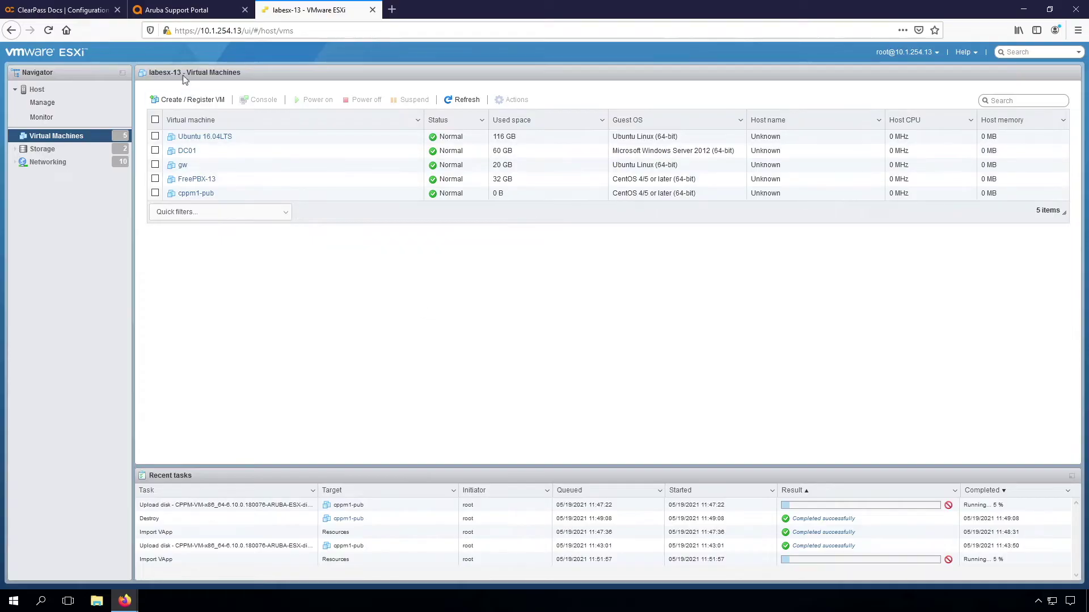
pyautogui.click(180, 11)
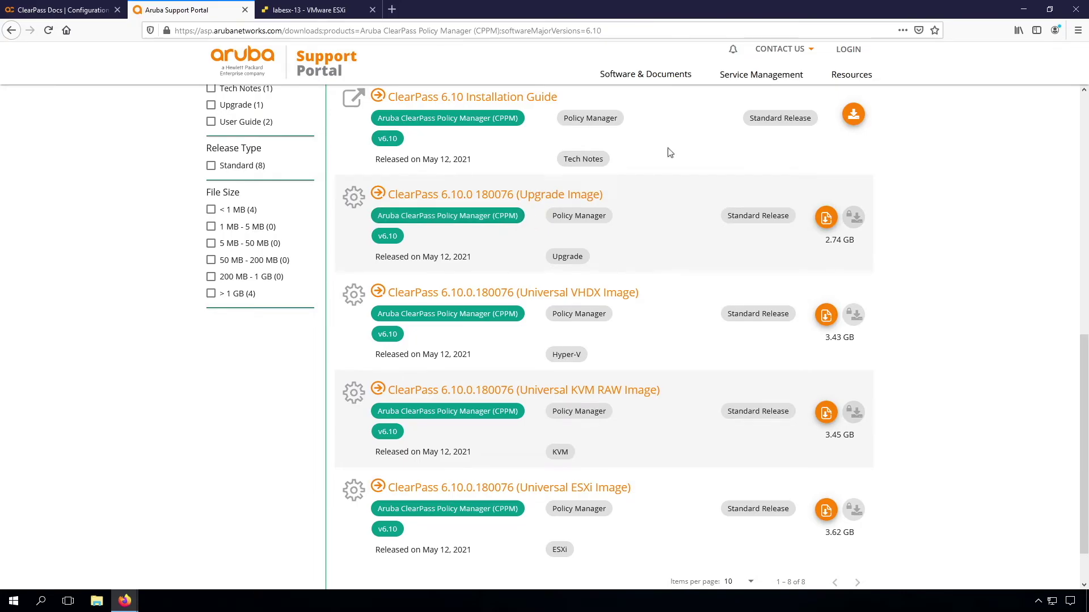
# - Open the ClearPass 6.10 Installation Guide at System Requirements > Virtual Appliance Requirements
pyautogui.click(853, 118)
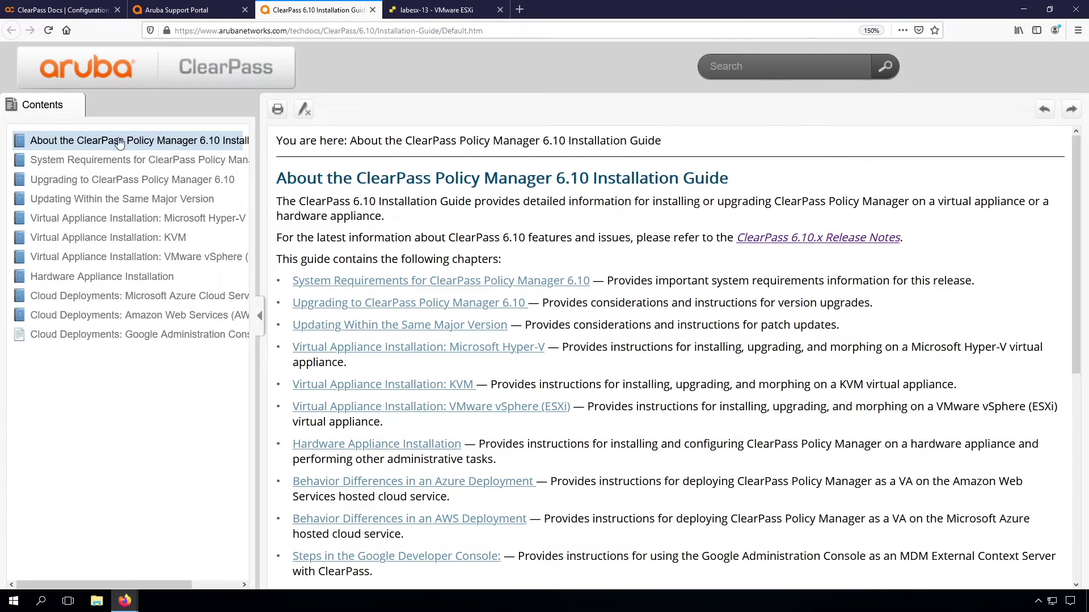
pyautogui.click(90, 163)
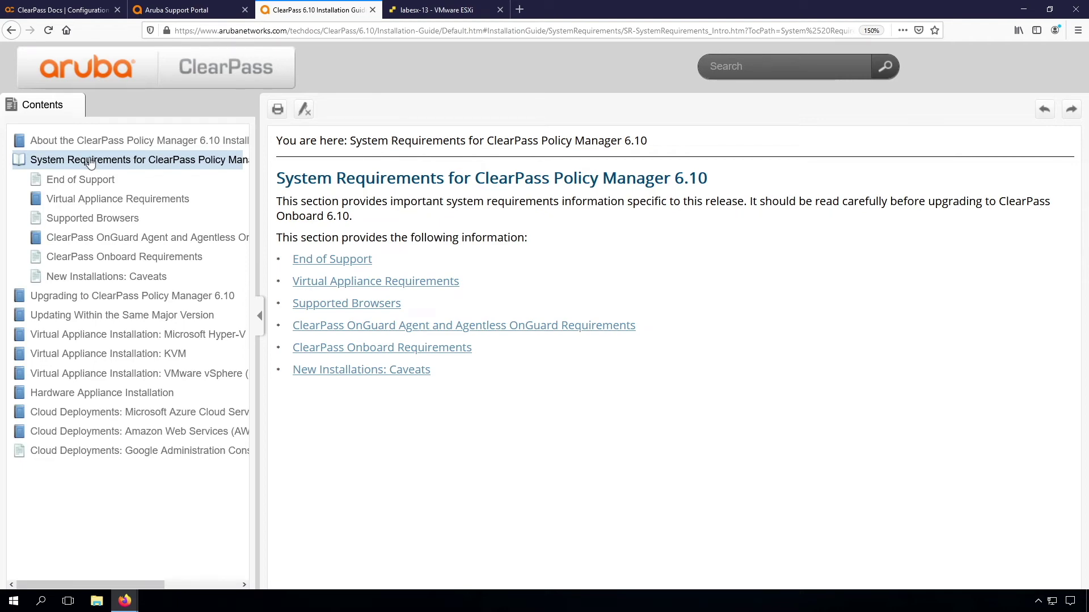
pyautogui.click(91, 199)
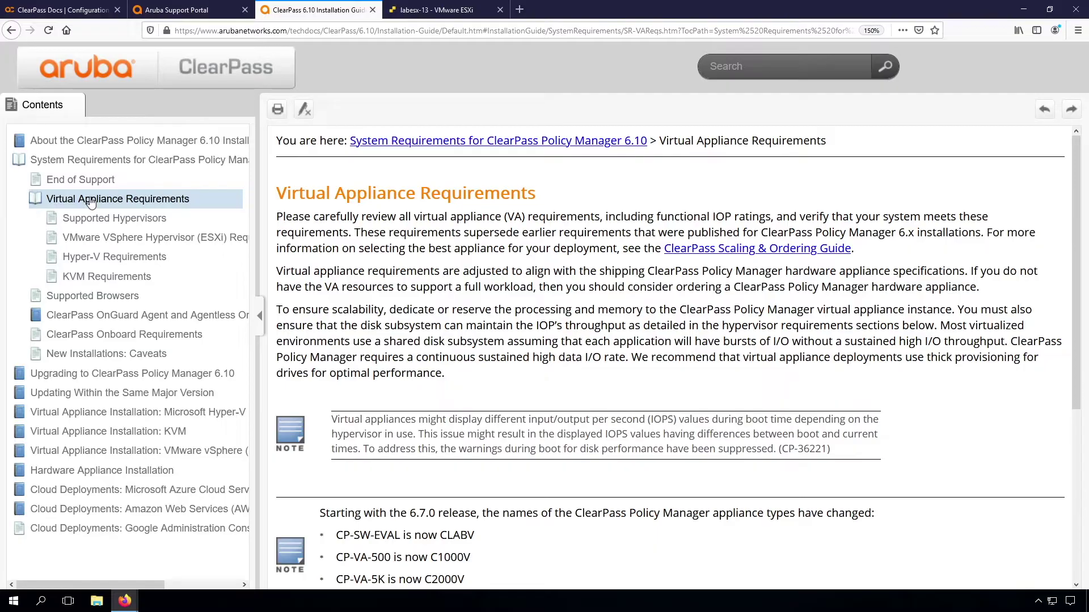
# - Review the VMware ESXi hypervisor requirements page, then return to the ESXi virtual machine list
pyautogui.click(107, 239)
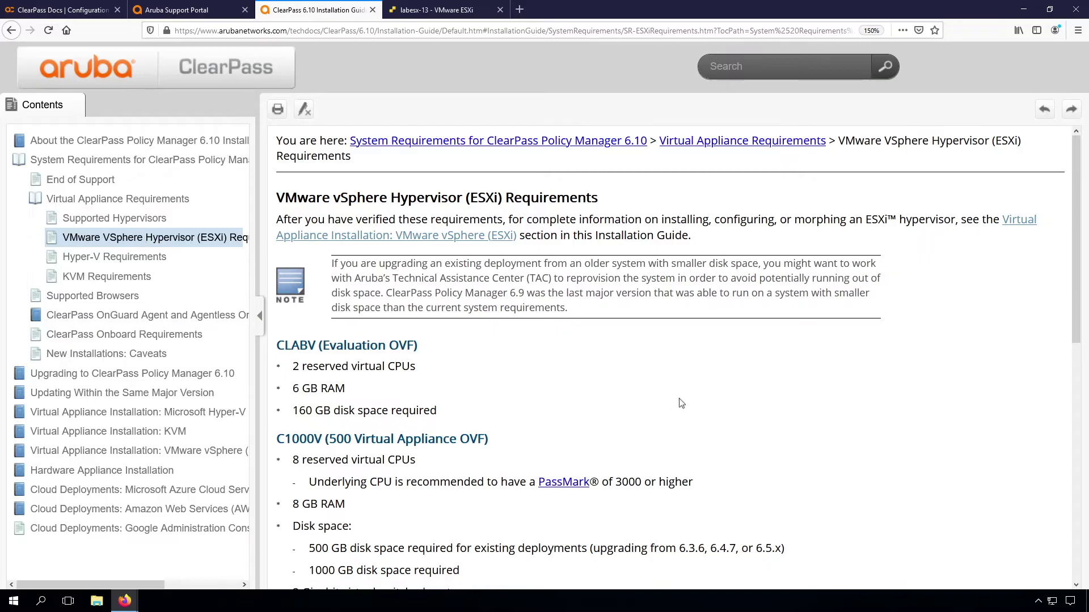
pyautogui.scroll(-1, 680, 399)
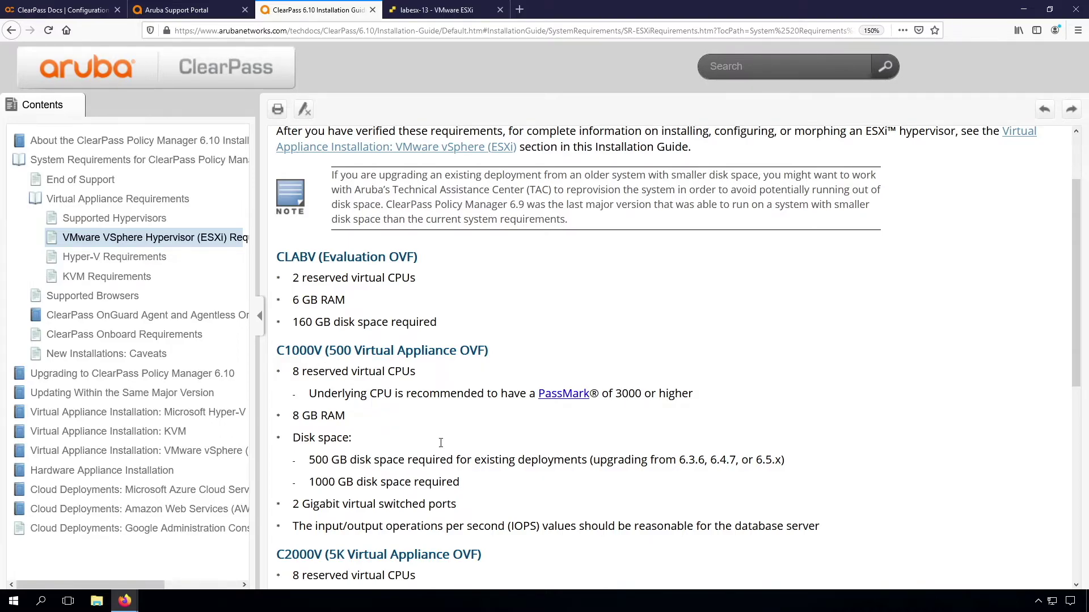
pyautogui.scroll(-2, 440, 443)
pyautogui.scroll(-2, 440, 443)
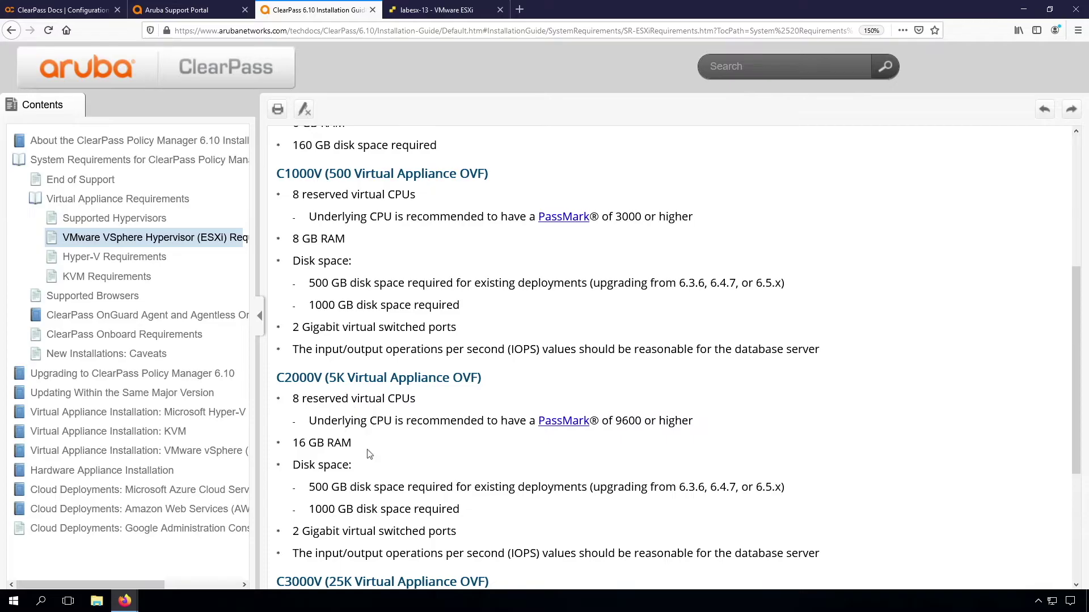
pyautogui.scroll(-1, 366, 453)
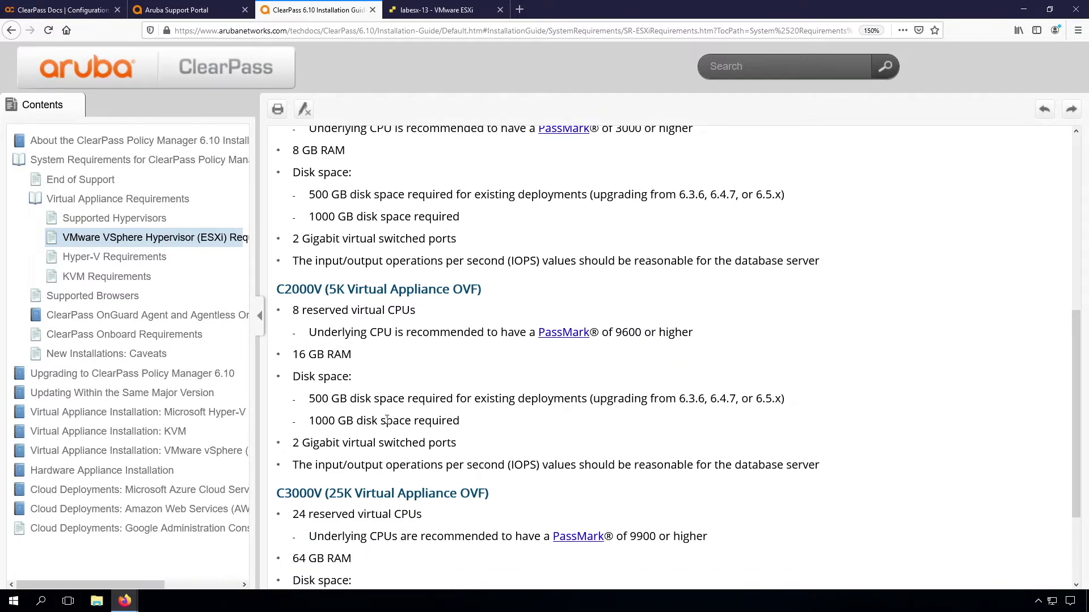
pyautogui.scroll(2, 384, 420)
pyautogui.scroll(4, 385, 421)
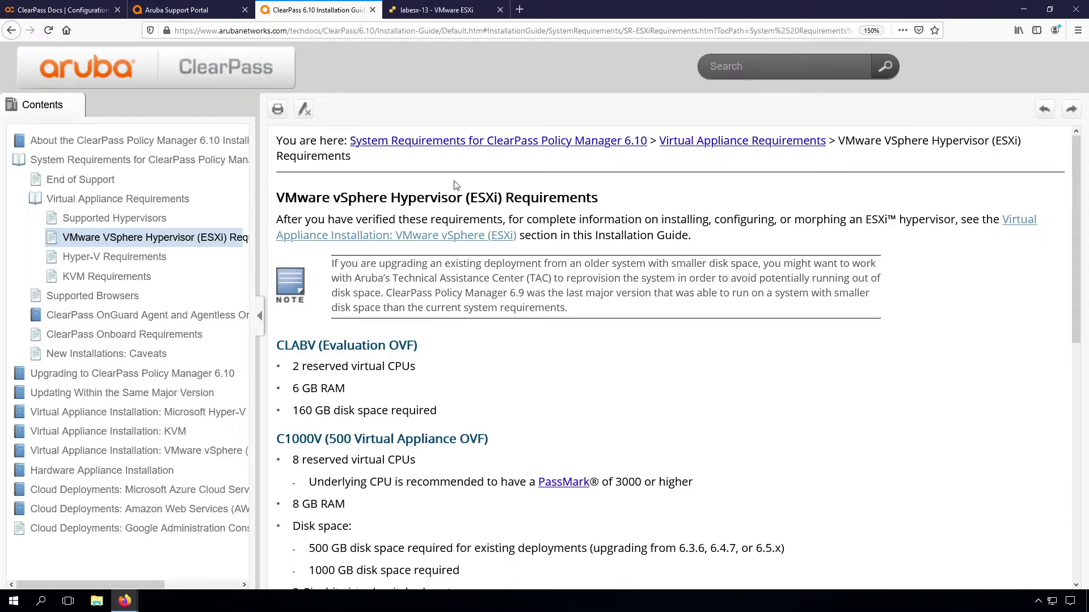
pyautogui.click(437, 11)
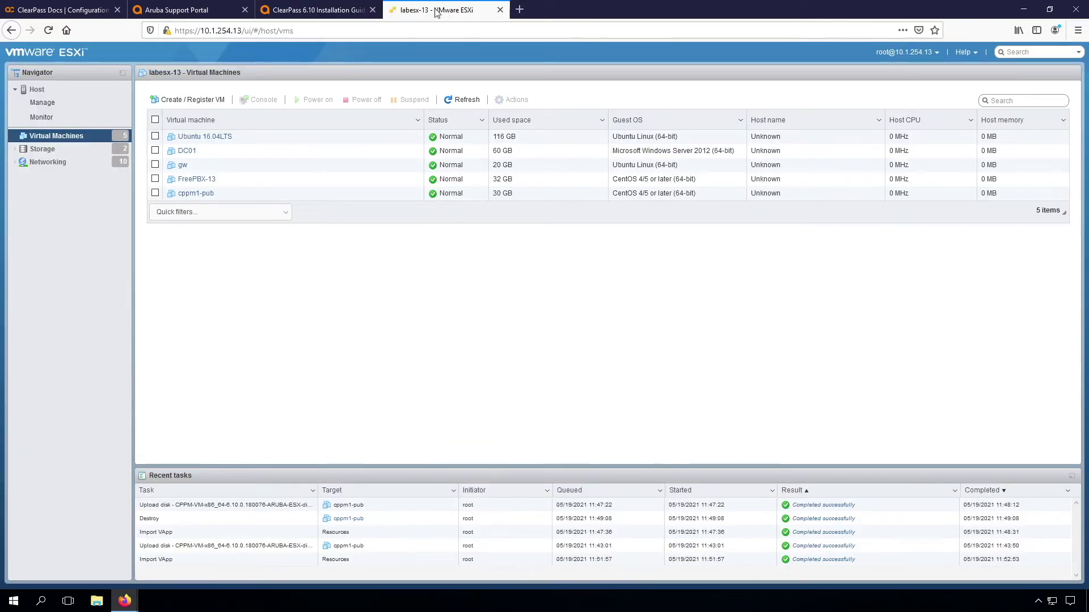
# - Add a new 160 GB standard hard disk to cppm1-pub, save, and power it on
pyautogui.click(196, 194)
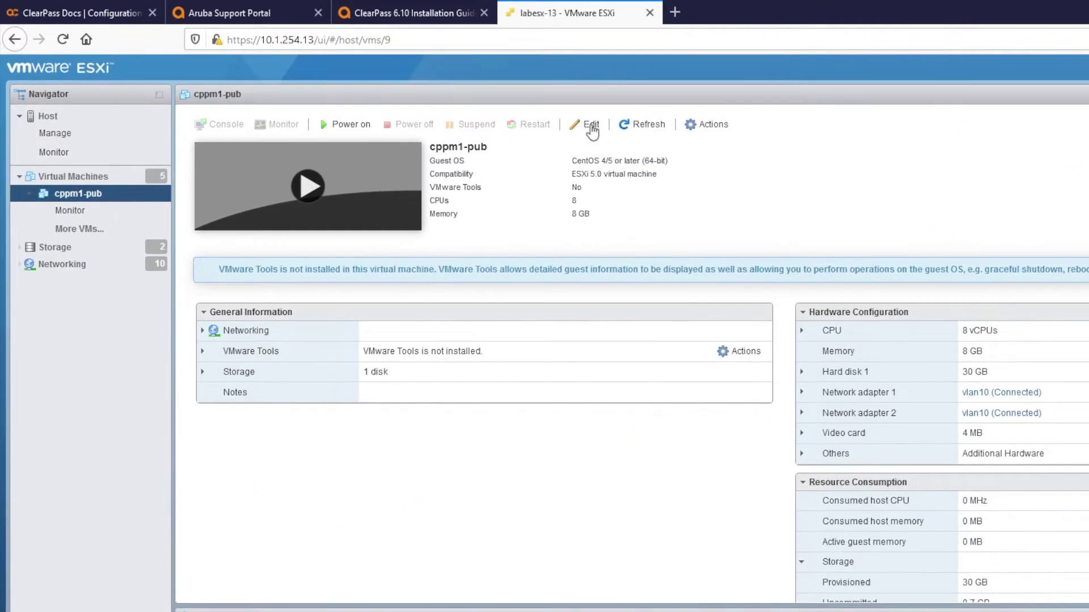
pyautogui.click(590, 124)
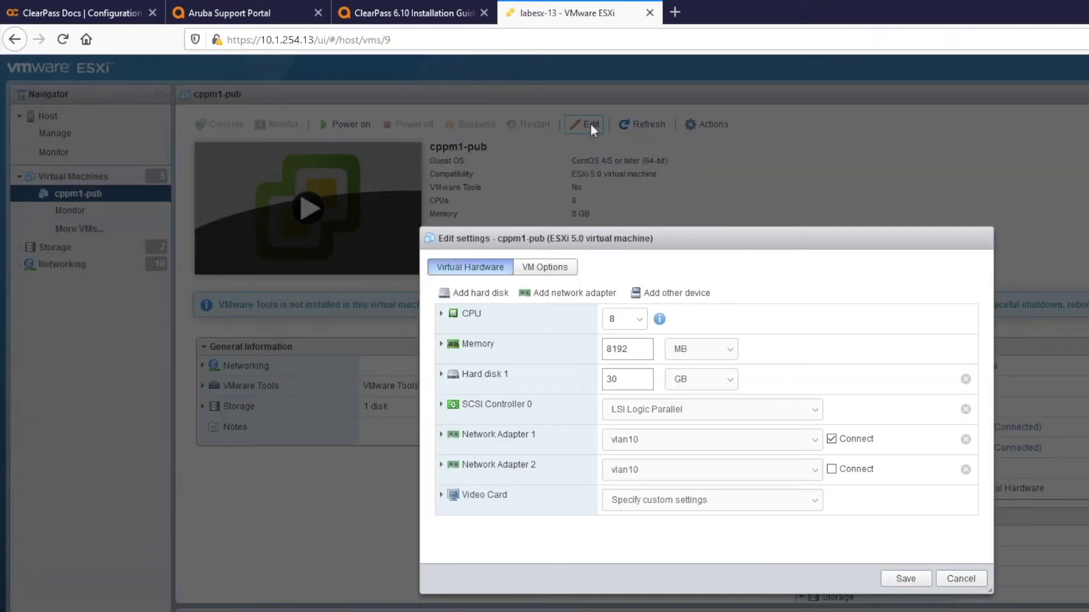
pyautogui.click(470, 291)
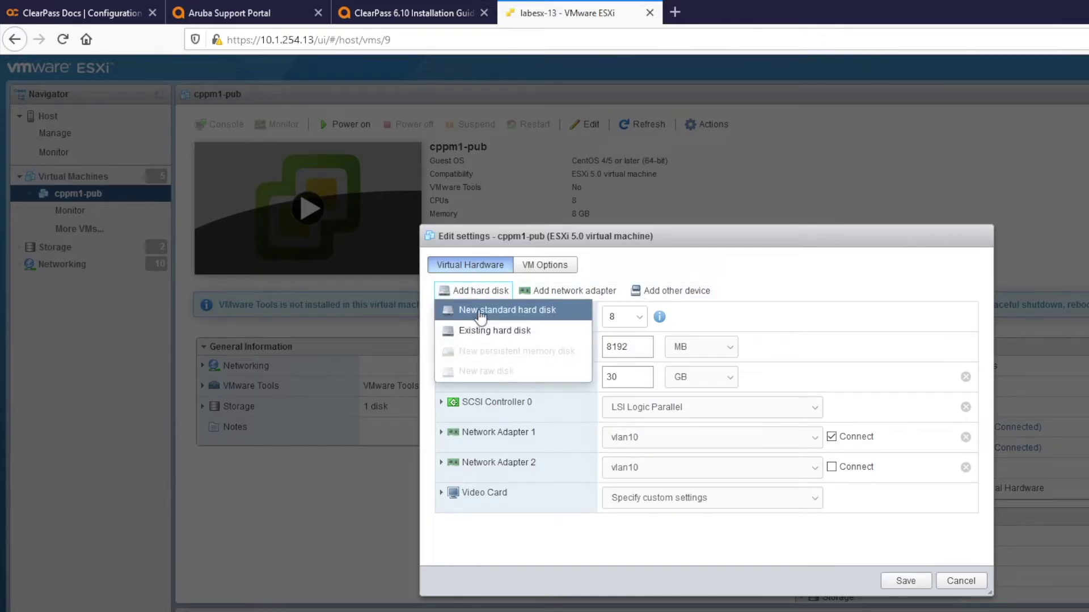
pyautogui.click(481, 310)
pyautogui.click(623, 404)
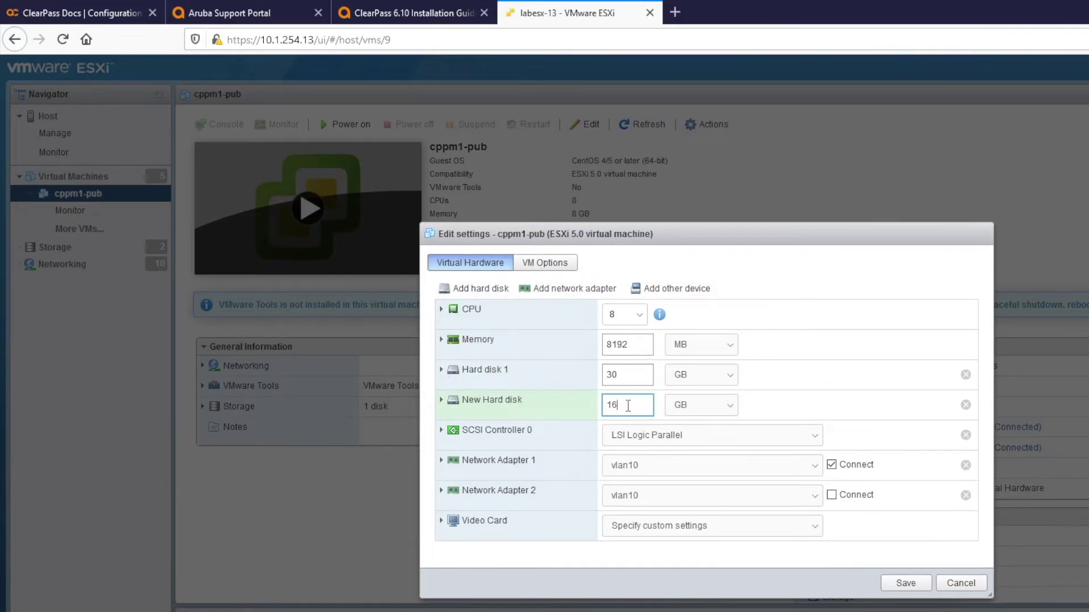
pyautogui.write('0')
pyautogui.click(905, 584)
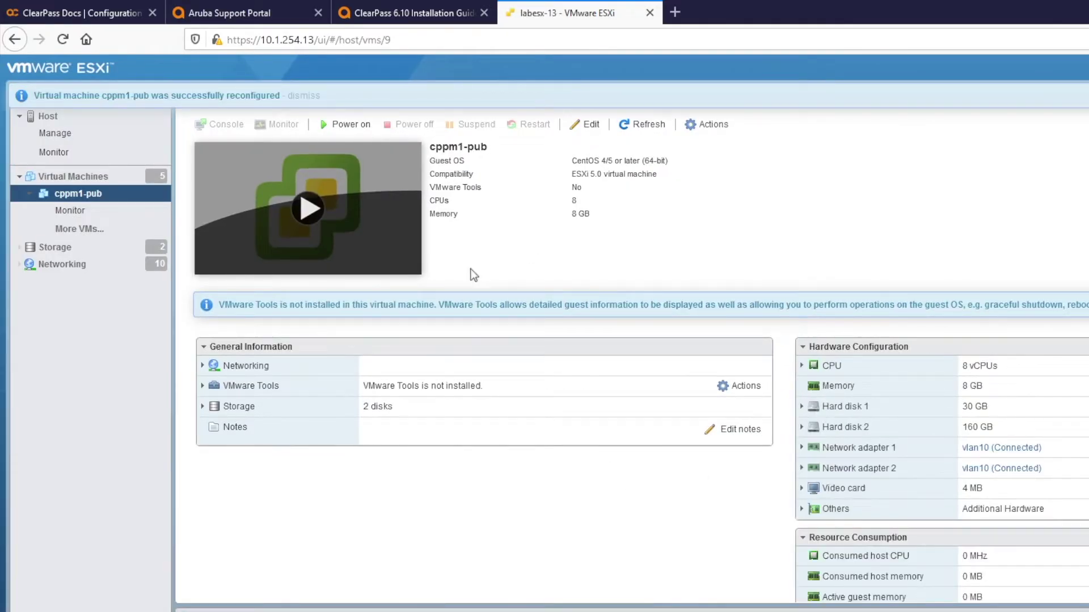
pyautogui.click(344, 125)
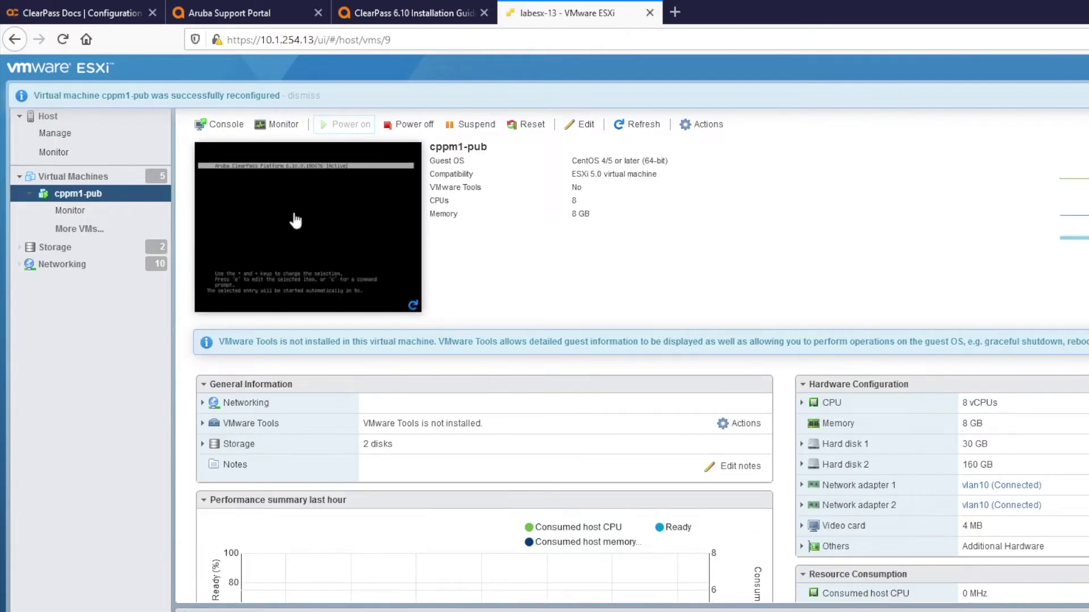
# - Initialize cppm1-pub as a CLABV appliance, erasing the second disk without encryption
pyautogui.click(295, 221)
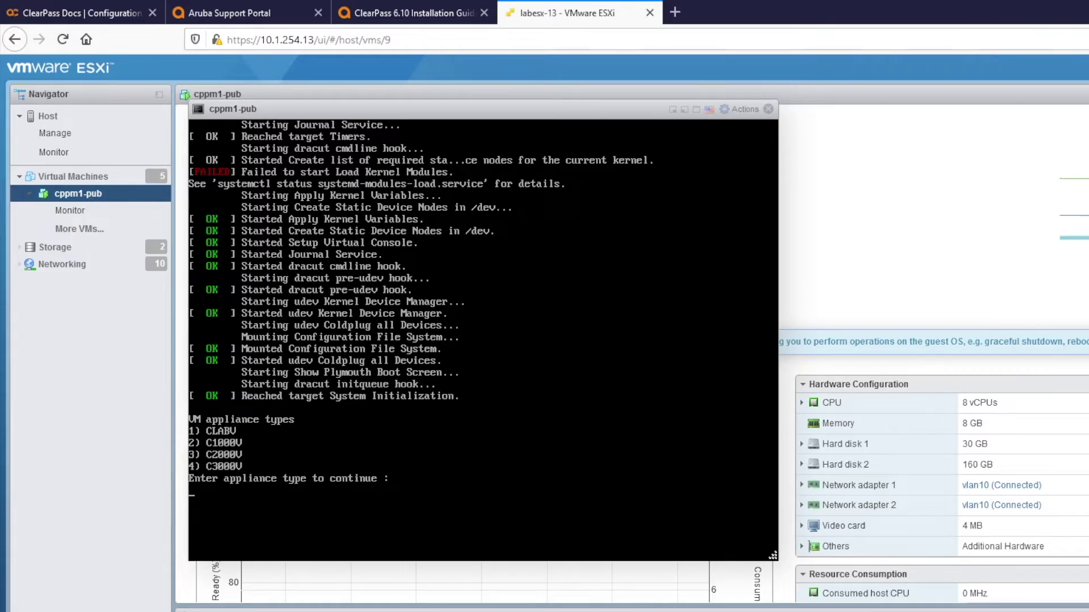
pyautogui.write('1')
pyautogui.press('Return')
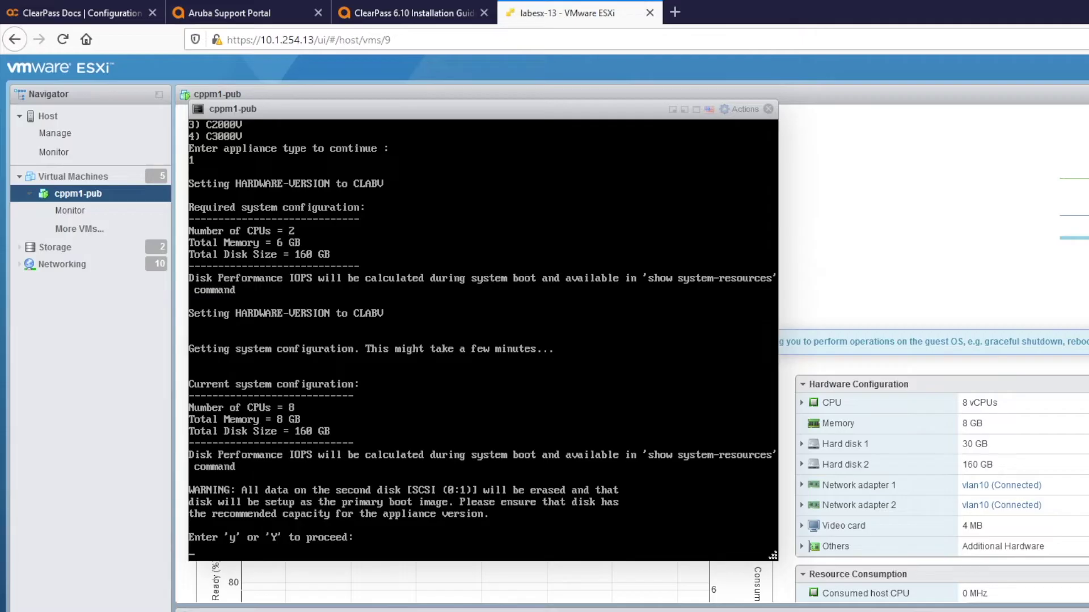
pyautogui.write('y')
pyautogui.press('Return')
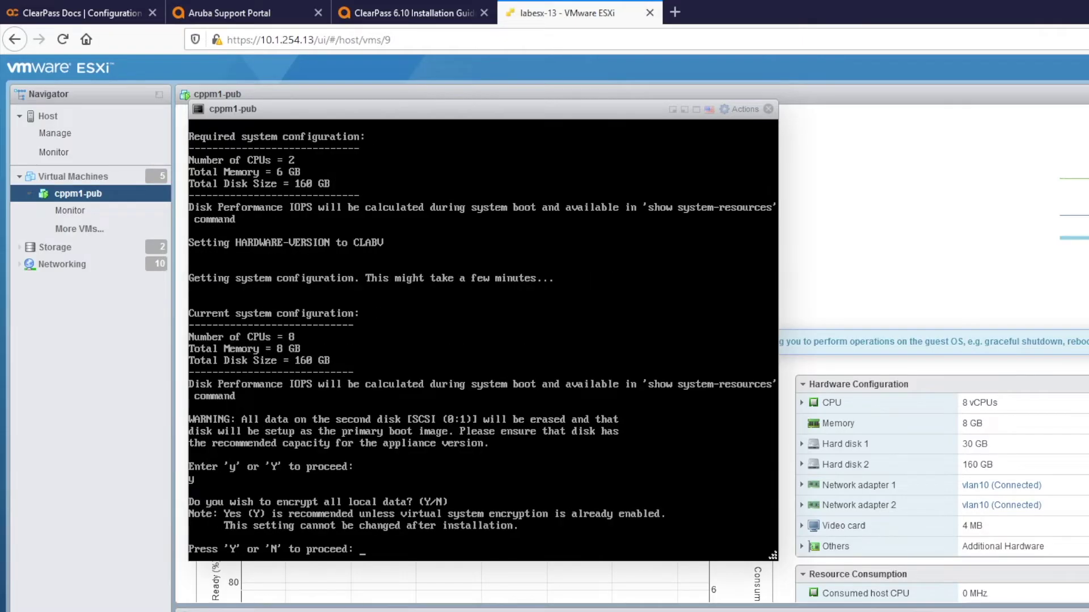
pyautogui.press('n')
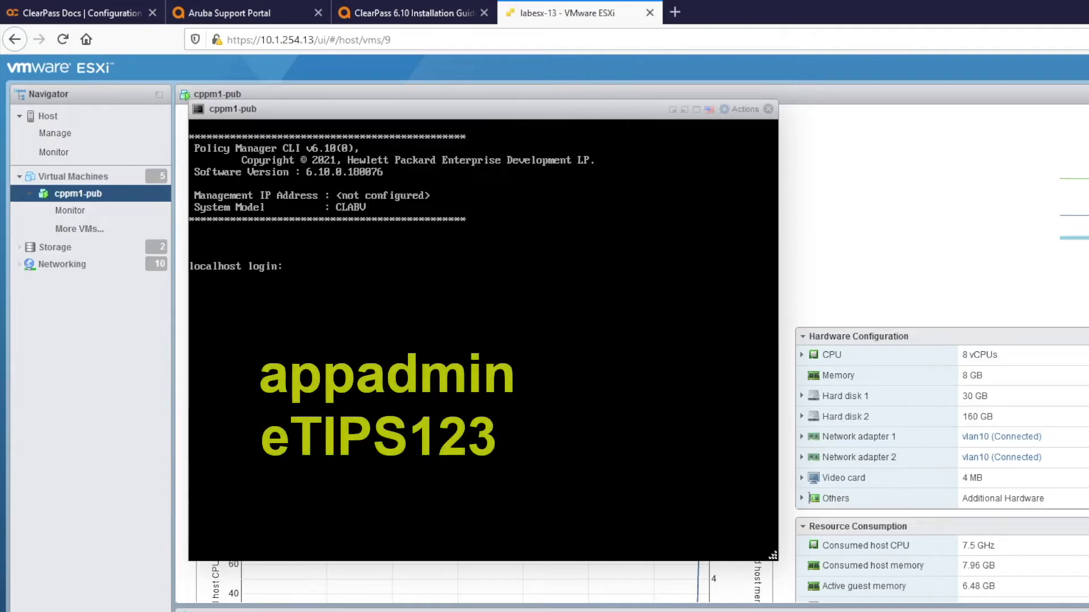
pyautogui.write('appadmin')
# - Log in as appadmin and accept hostname cppm1-pub, IP 10.1.10.11/24 and gateway 10.1.10.1
pyautogui.press('Return')
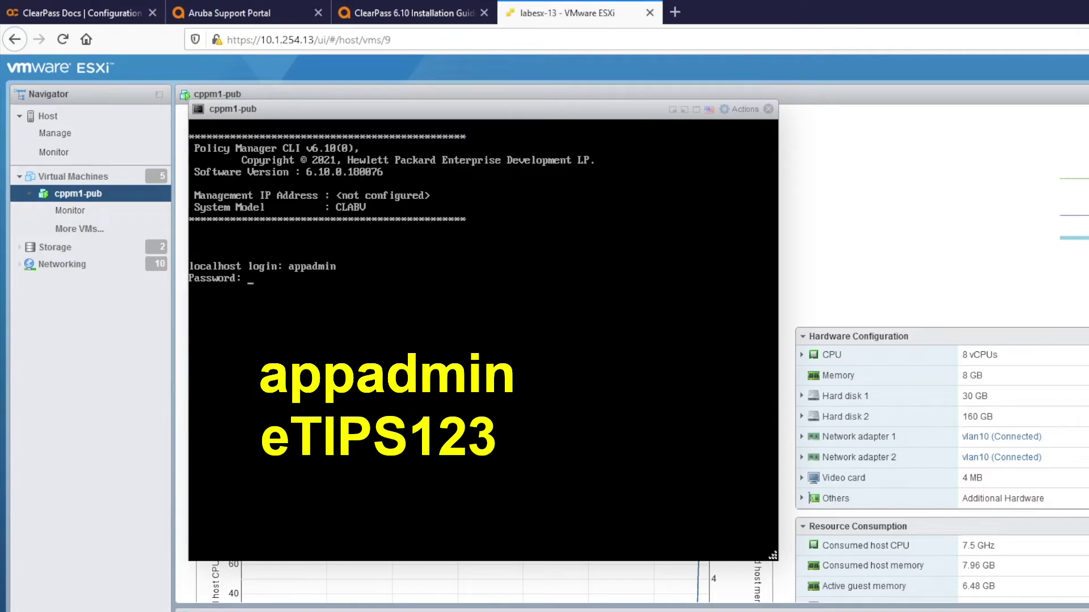
pyautogui.press('Return')
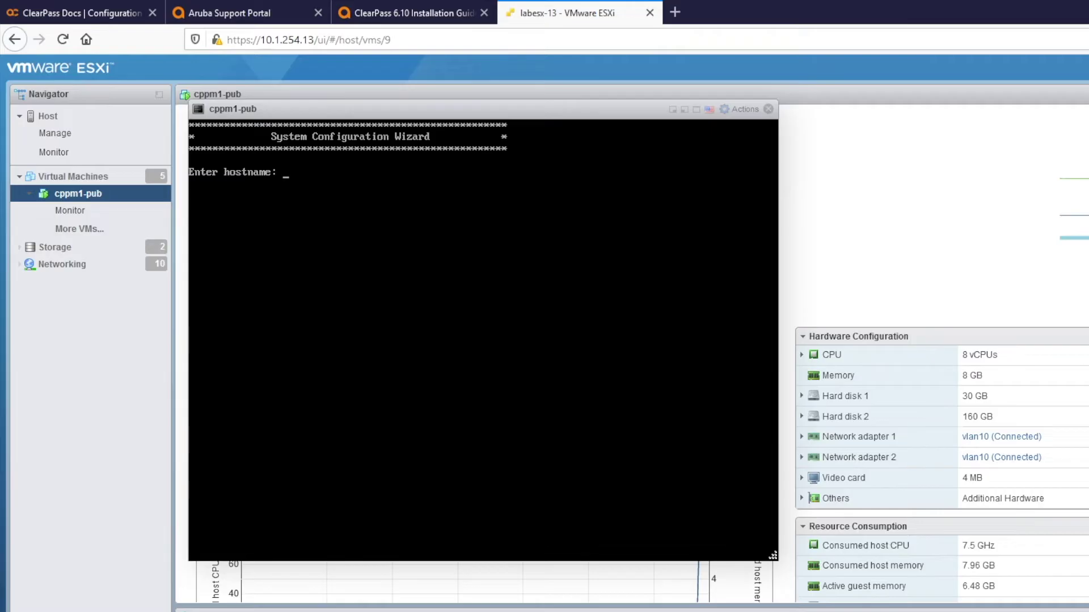
pyautogui.press('Return')
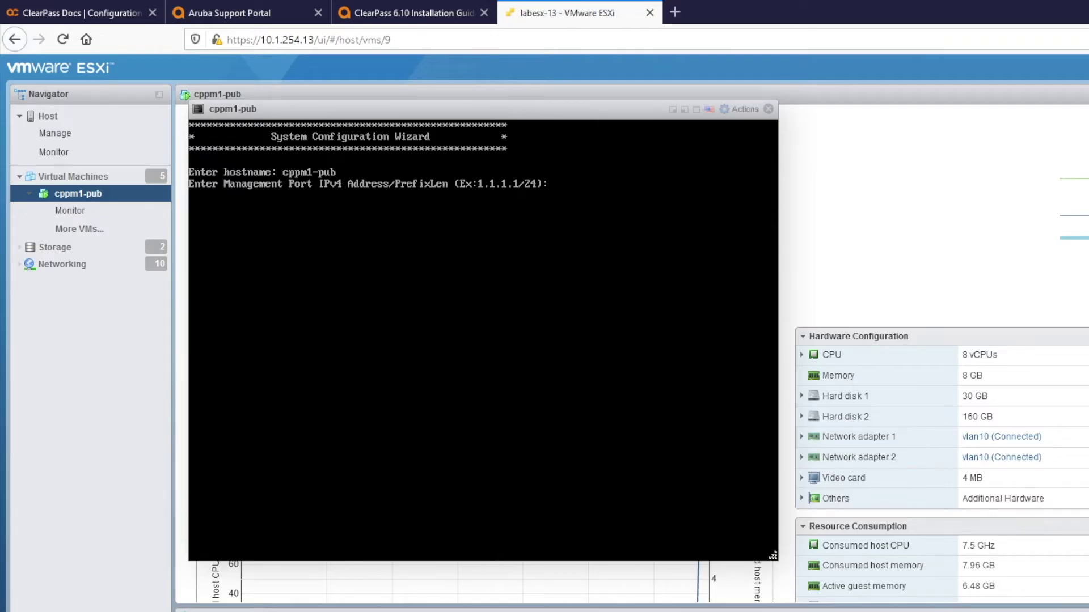
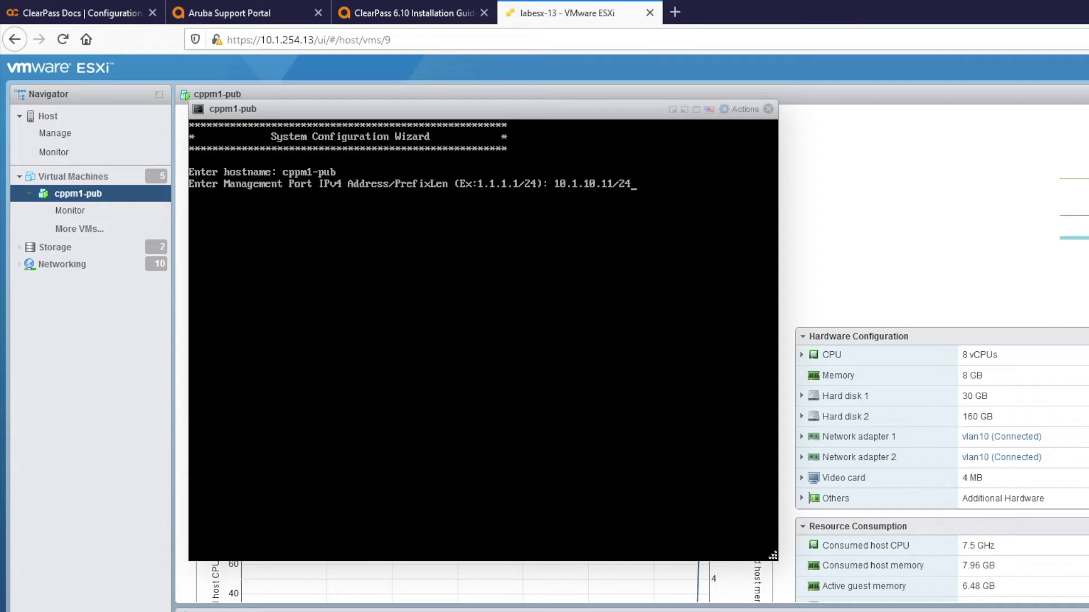
pyautogui.press('Return')
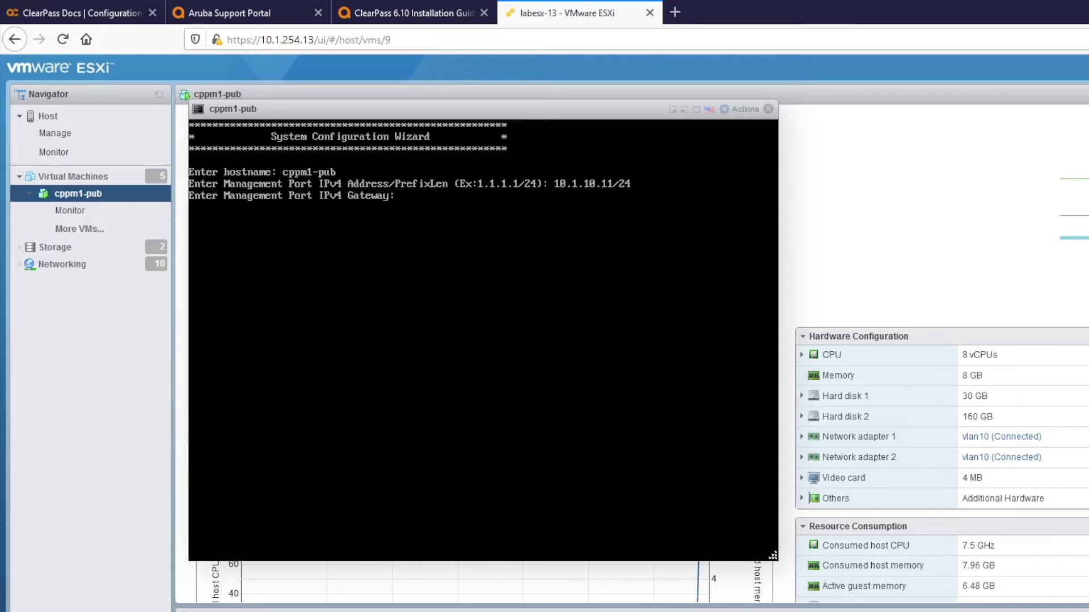
pyautogui.press('Return')
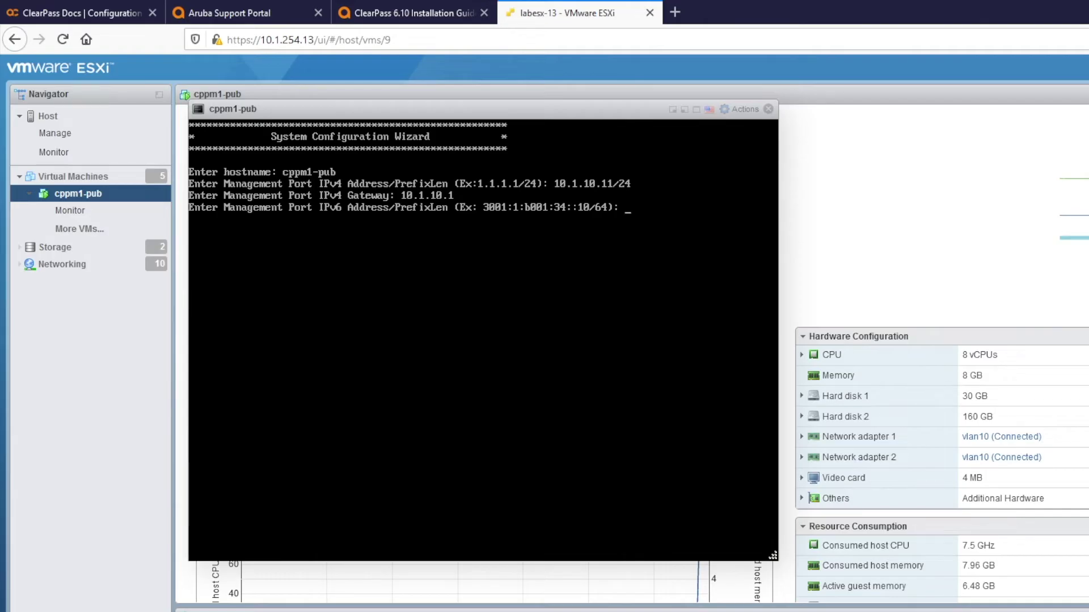
# - Skip IPv6 and data port addresses, and set DNS servers 10.1.254.20 and 10.1.254.28
pyautogui.press('Return')
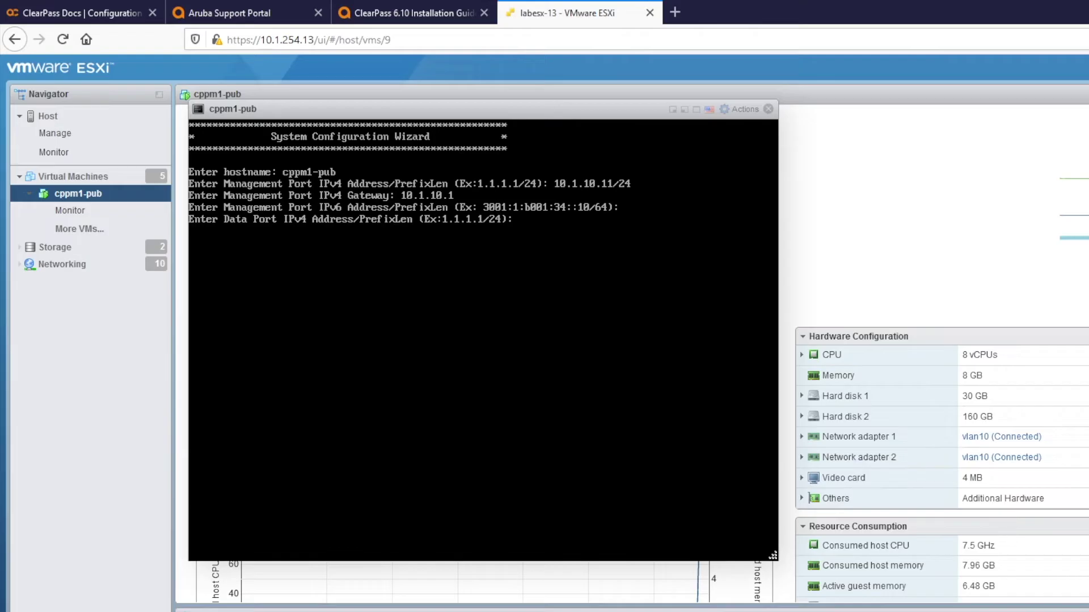
pyautogui.press('Return')
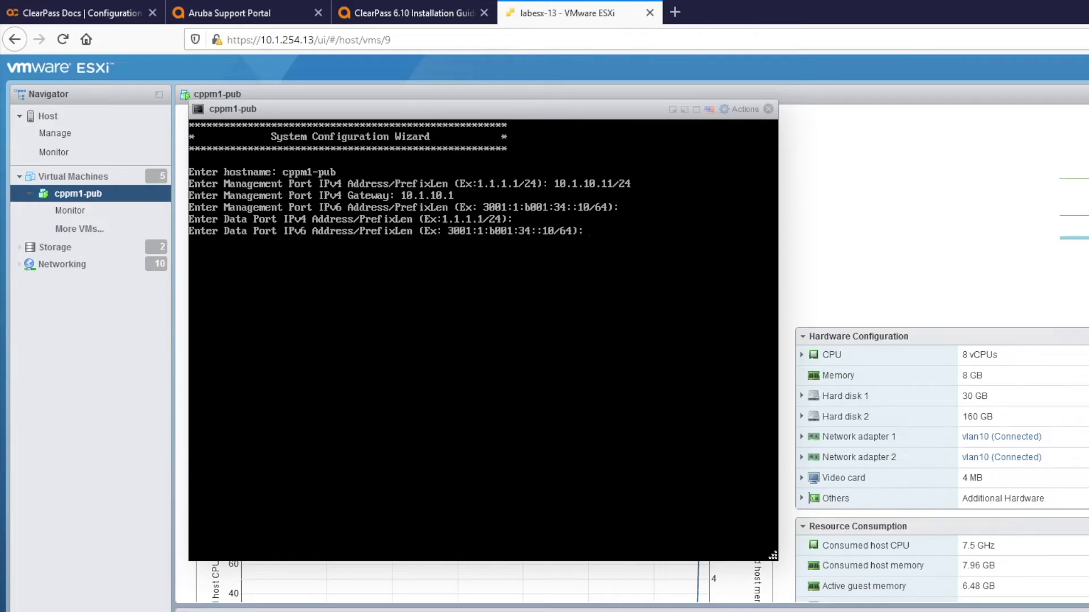
pyautogui.press('Return')
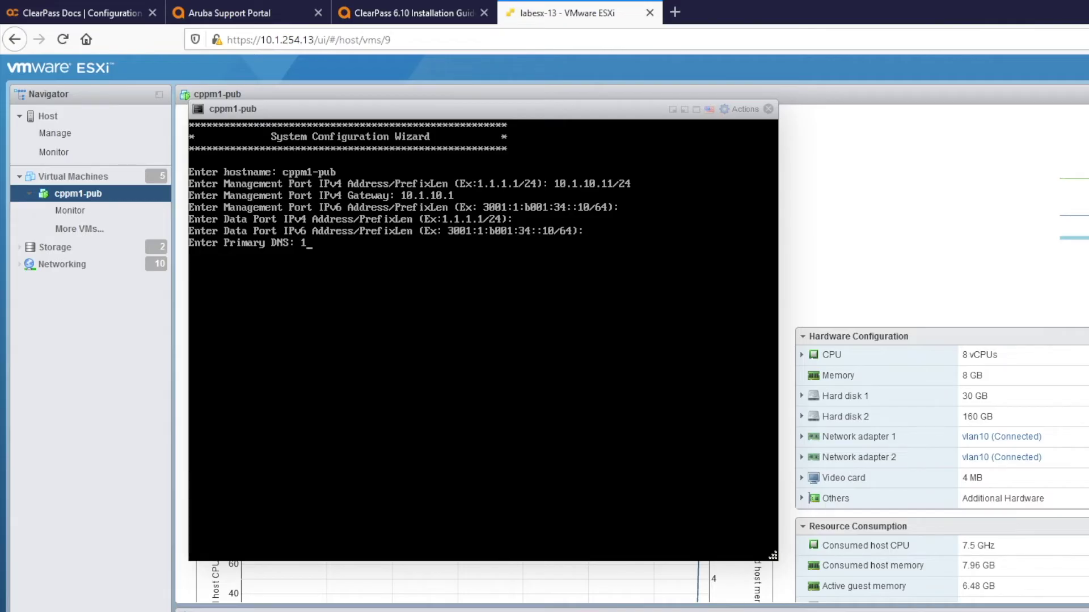
pyautogui.write('10.1.254.20')
pyautogui.press('Return')
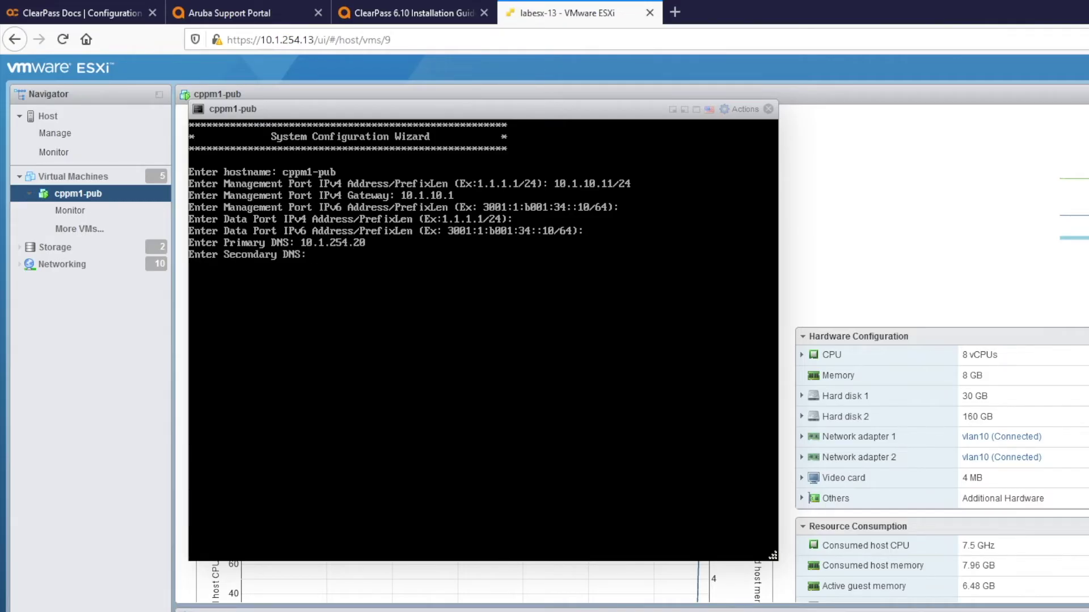
pyautogui.write('10.1.254.28')
pyautogui.press('Return')
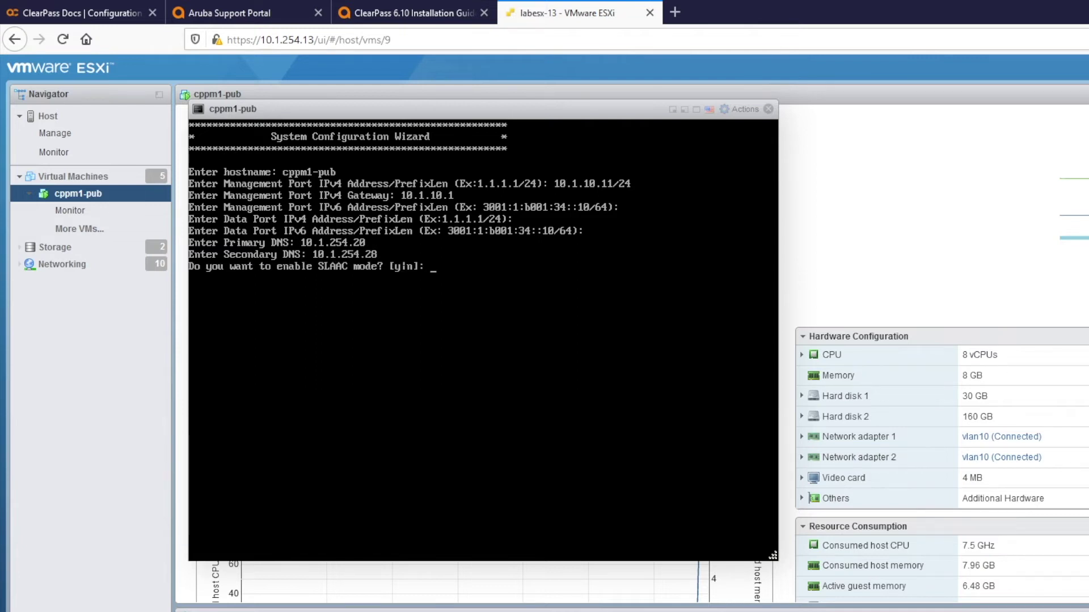
pyautogui.write('n')
# - Decline SLAAC mode and set and confirm the new appadmin password
pyautogui.press('Return')
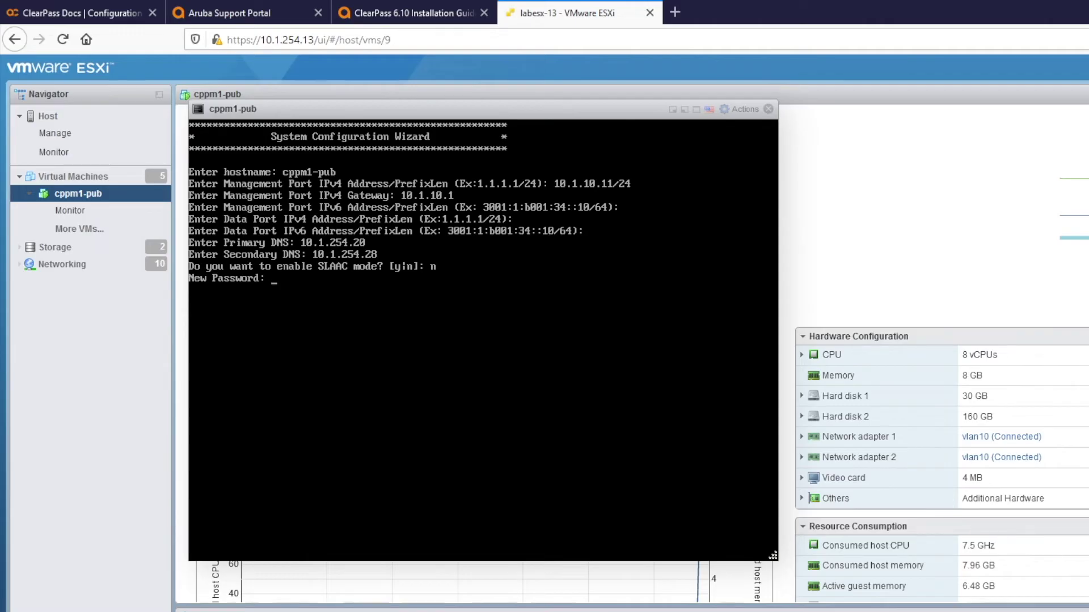
pyautogui.press('Return')
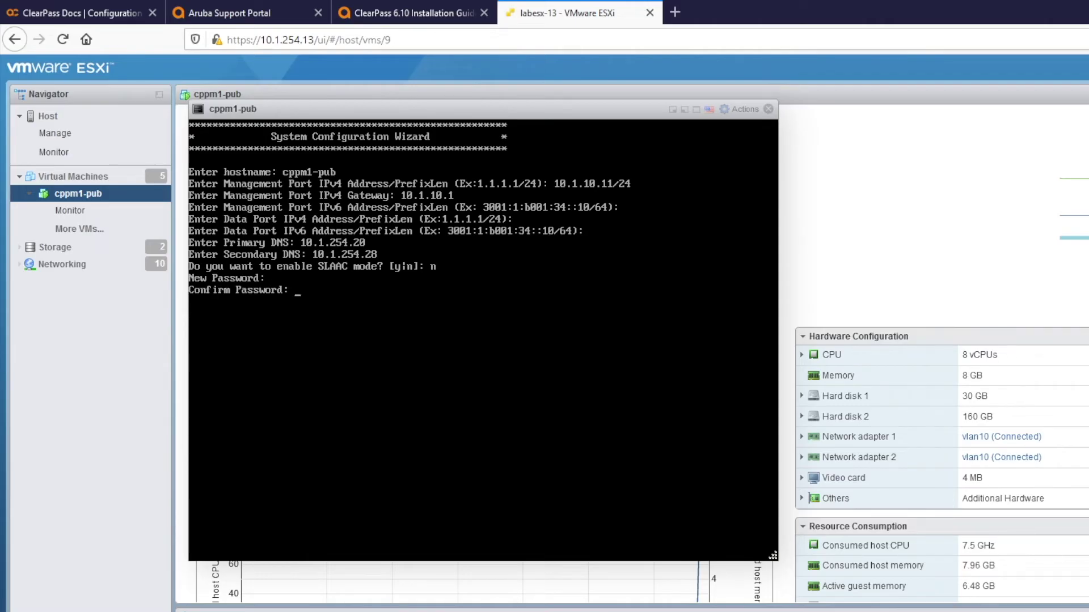
pyautogui.press('Return')
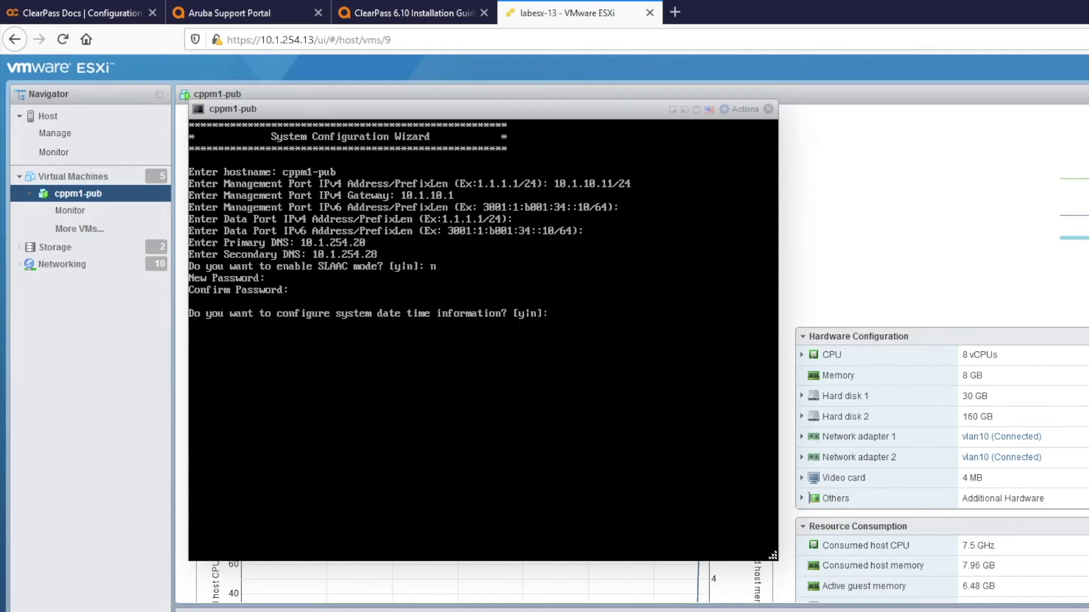
pyautogui.write('y')
# - Set the system time via NTP server ntp.arubalab.loc with no secondary server
pyautogui.press('Return')
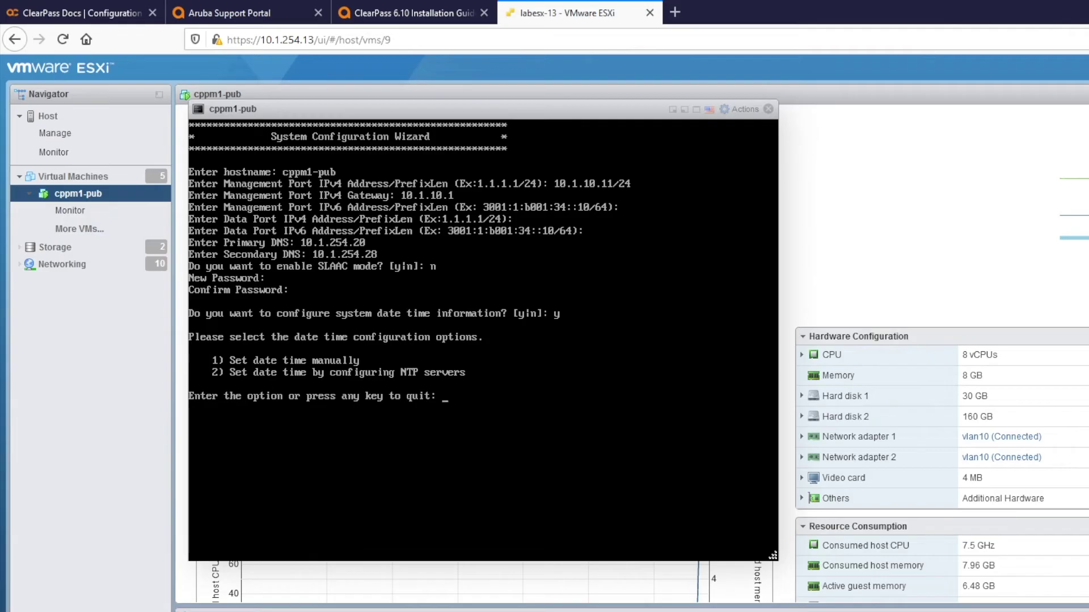
pyautogui.write('2')
pyautogui.press('Return')
pyautogui.write('nt')
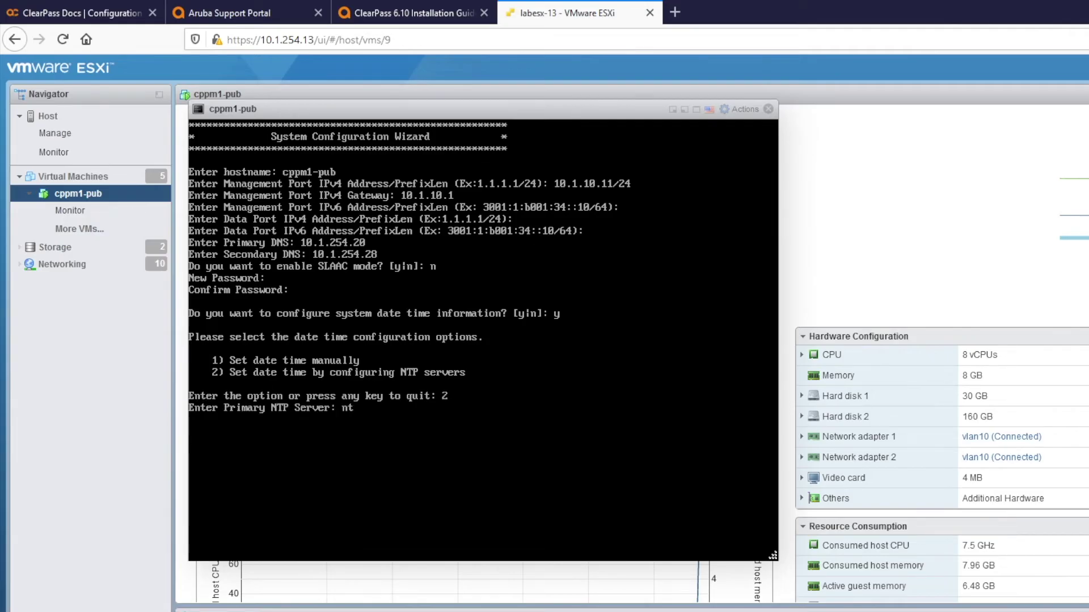
pyautogui.write('p.arubalab.loc')
pyautogui.press('Return')
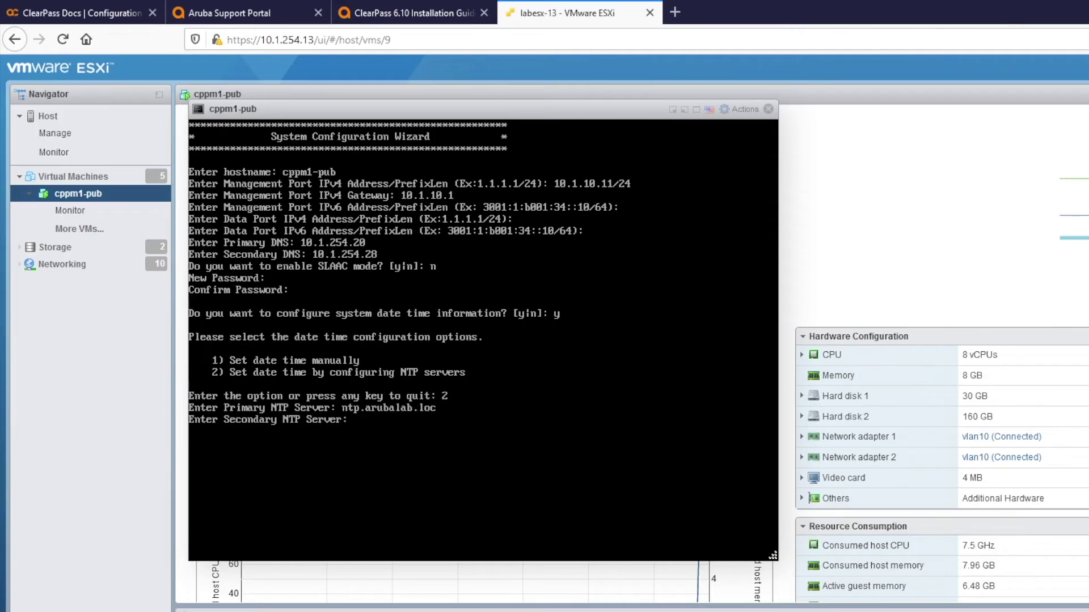
pyautogui.press('Return')
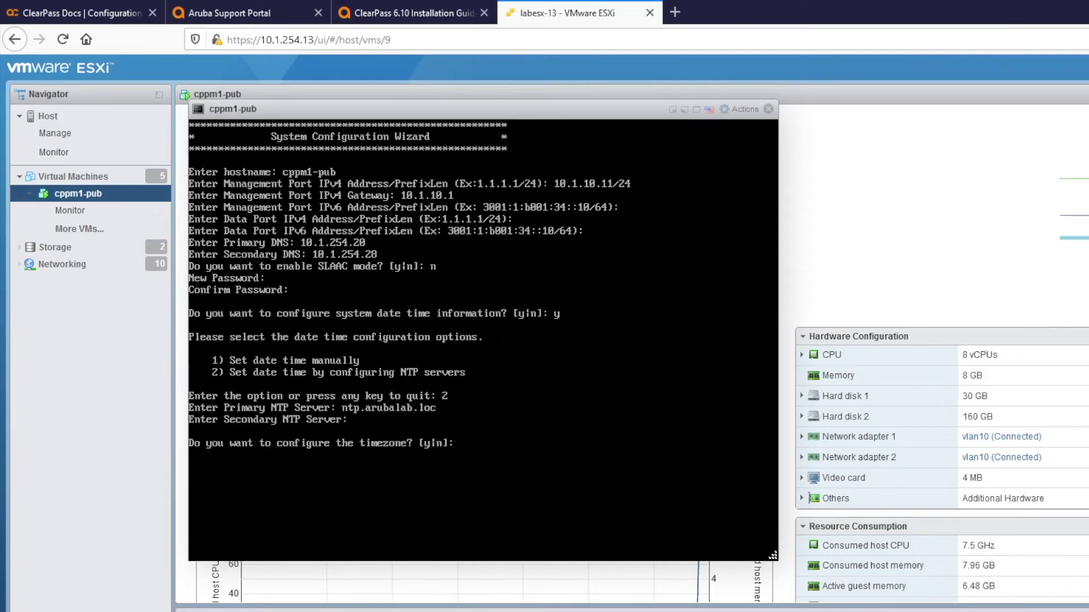
pyautogui.write('y')
# - Set the timezone to Europe/Amsterdam and decline FIPS mode
pyautogui.press('Return')
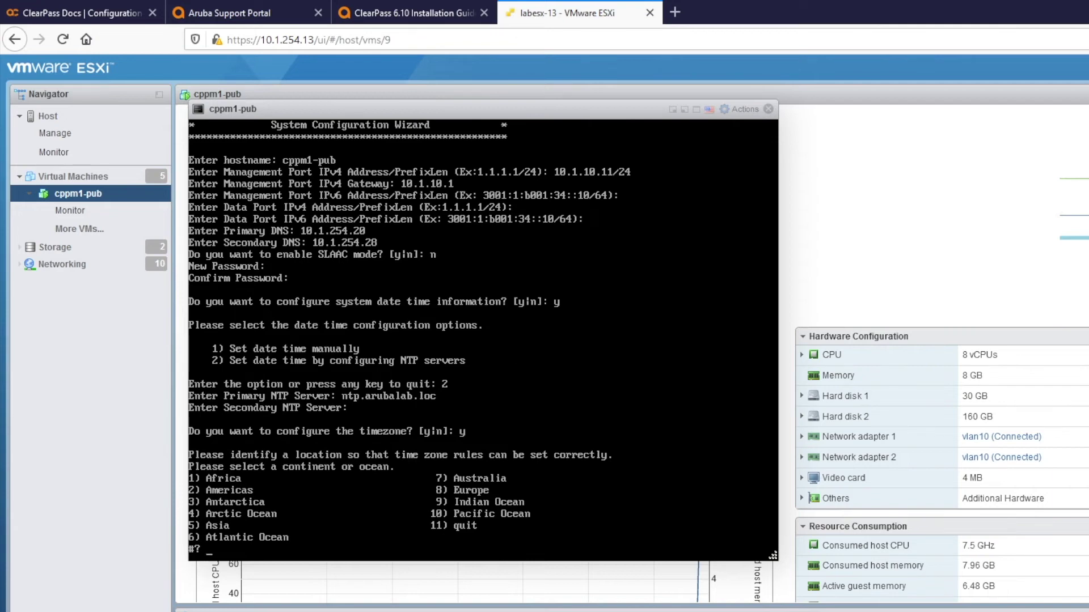
pyautogui.write('8')
pyautogui.press('Return')
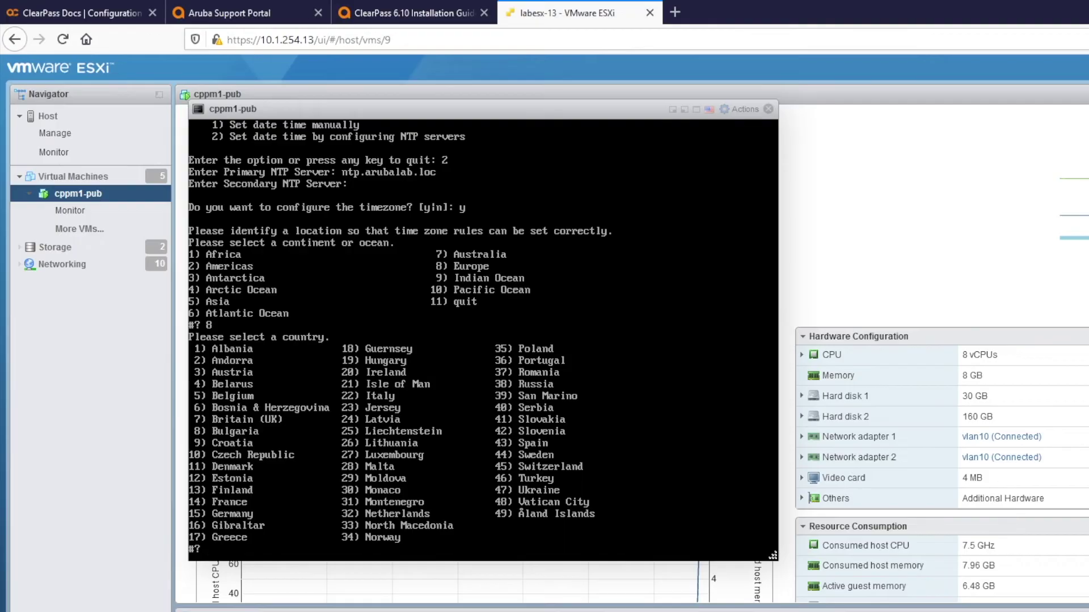
pyautogui.write('32')
pyautogui.press('Return')
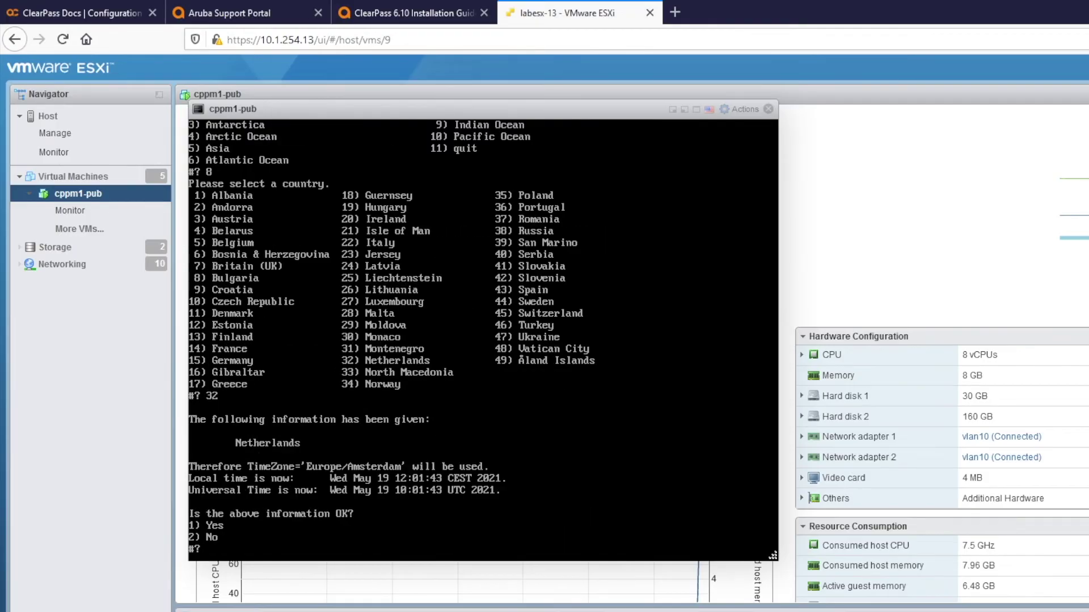
pyautogui.write('1')
pyautogui.press('Return')
pyautogui.write('n')
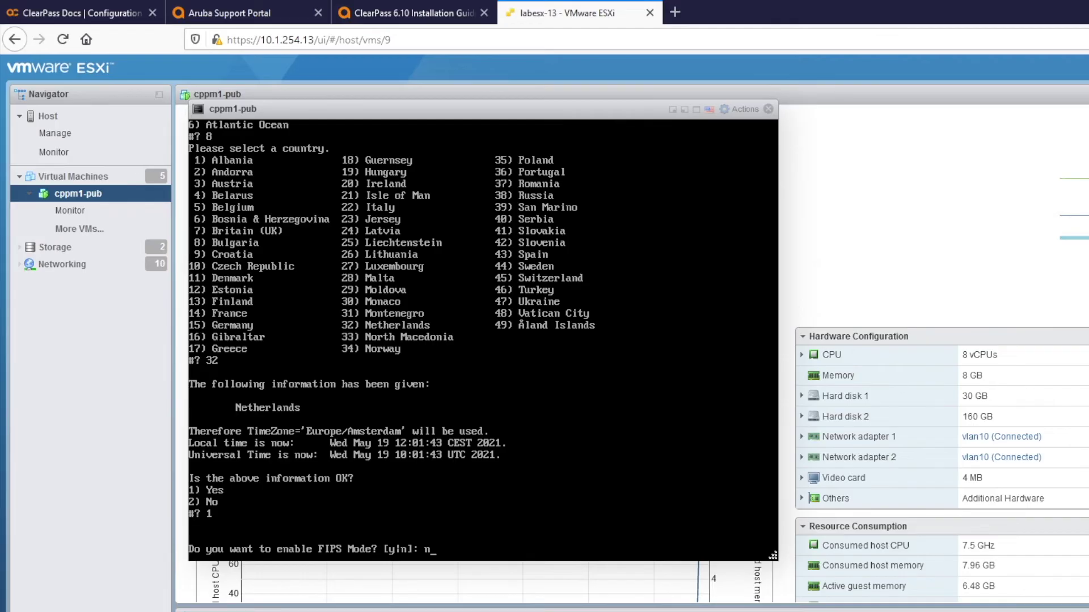
pyautogui.press('Return')
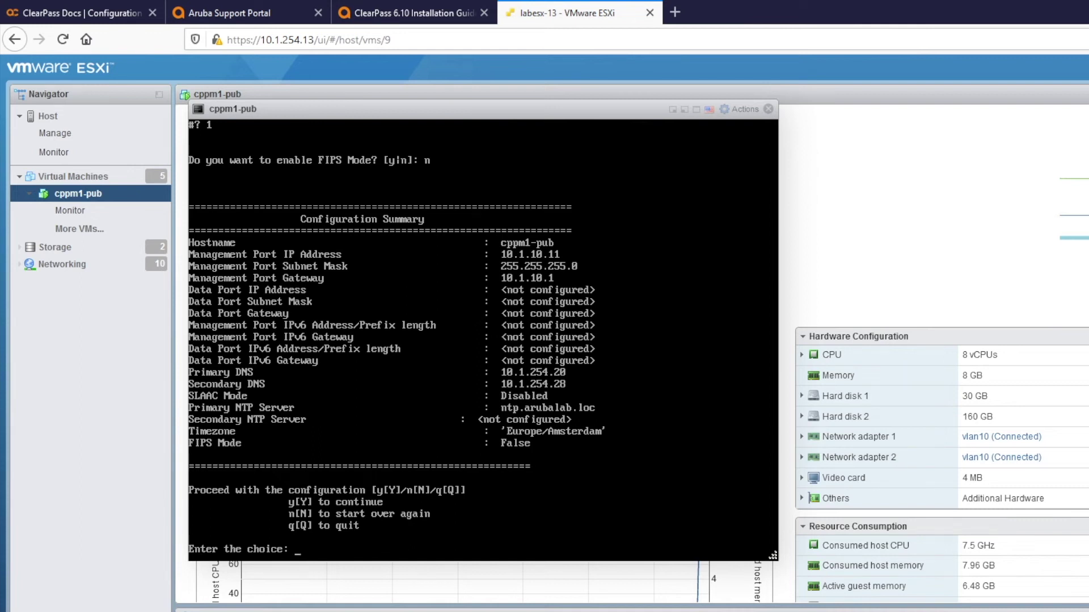
pyautogui.write('y')
# - Confirm the summarised configuration with y so the appliance applies it
pyautogui.press('Return')
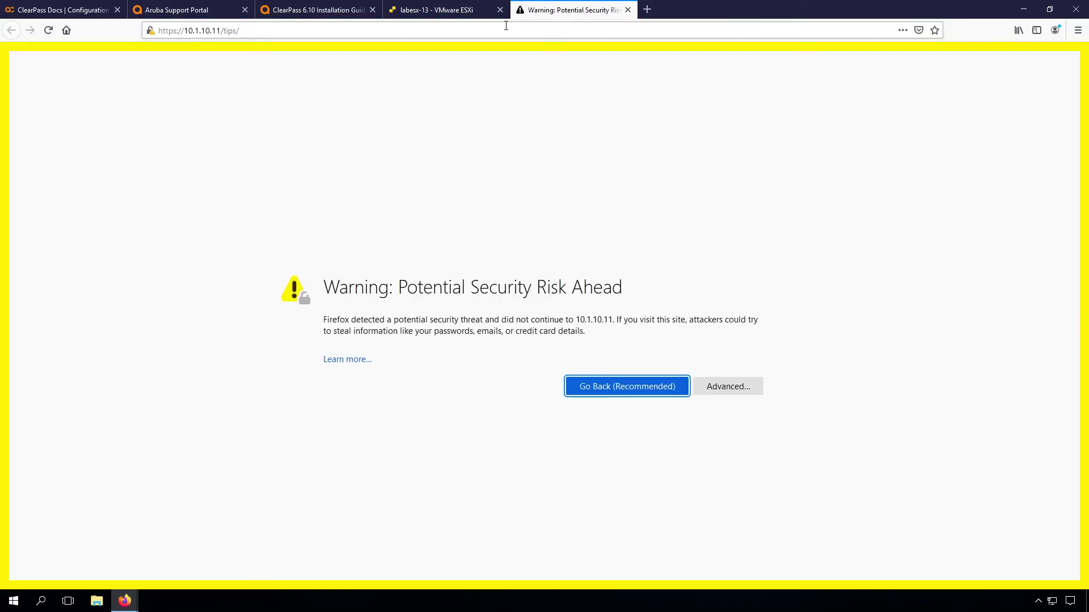
# - Bypass the certificate warning to reach the ClearPass activation page at 10.1.10.11
pyautogui.click(725, 386)
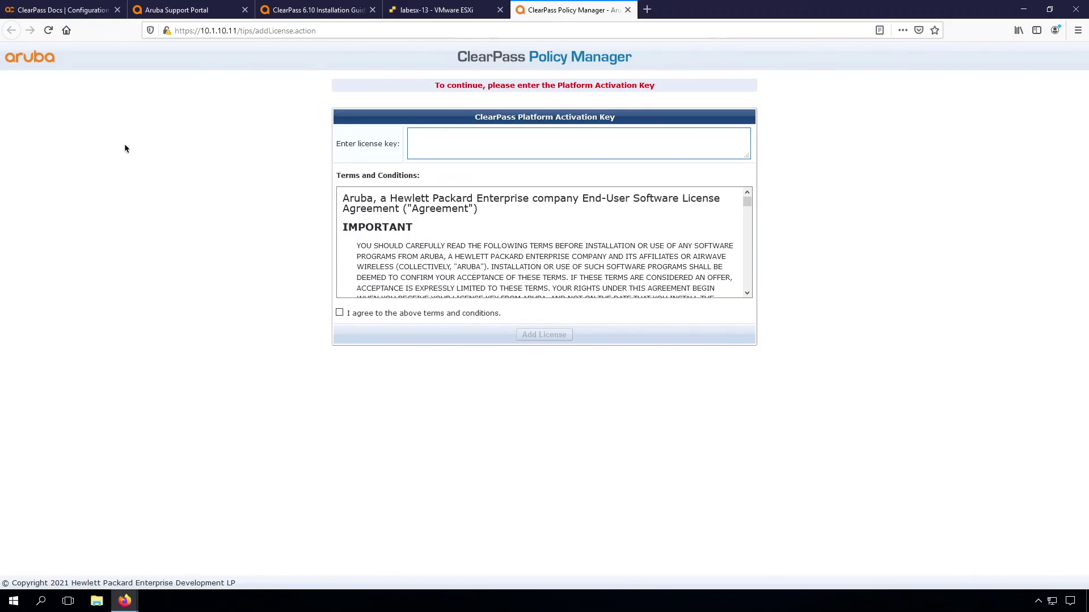
# - In the ClearPass 6.10 Installation Guide, open the 'Virtual Appliance Installation: Microsoft Hyper-V' section
pyautogui.click(71, 15)
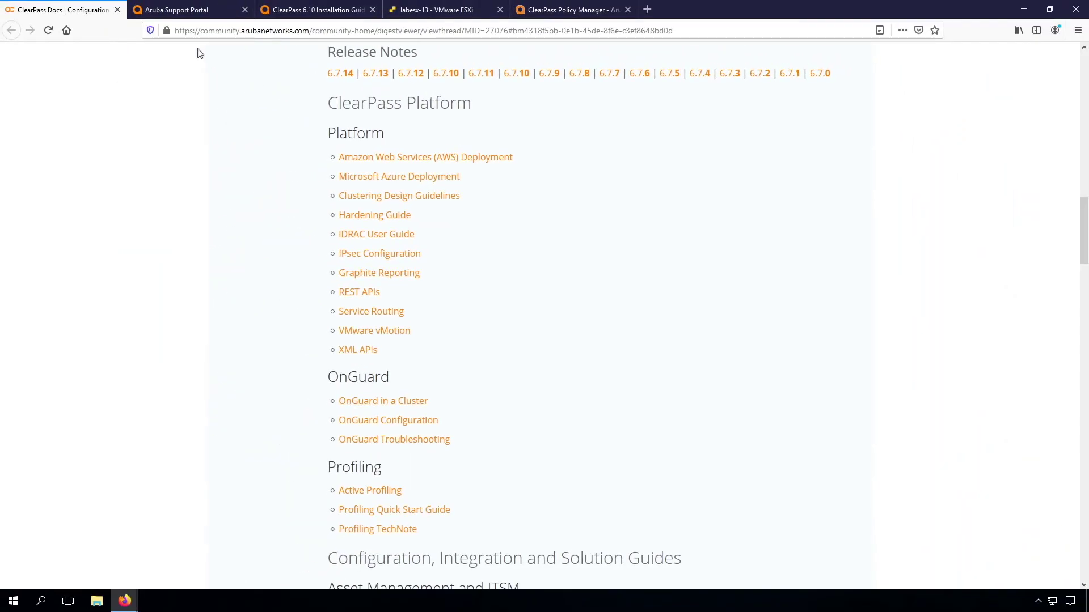
pyautogui.click(319, 10)
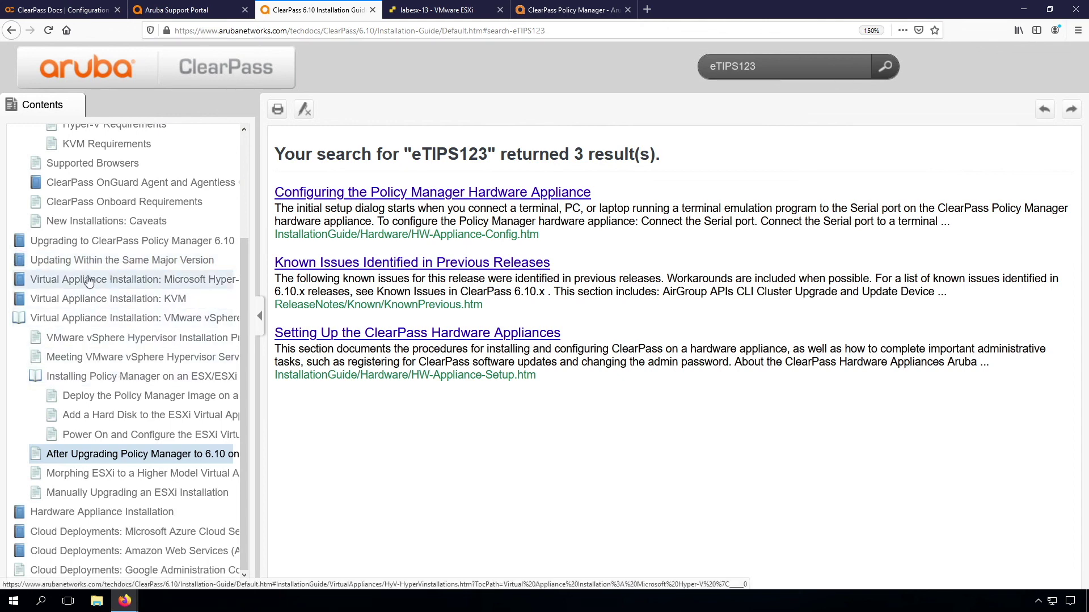
pyautogui.click(89, 282)
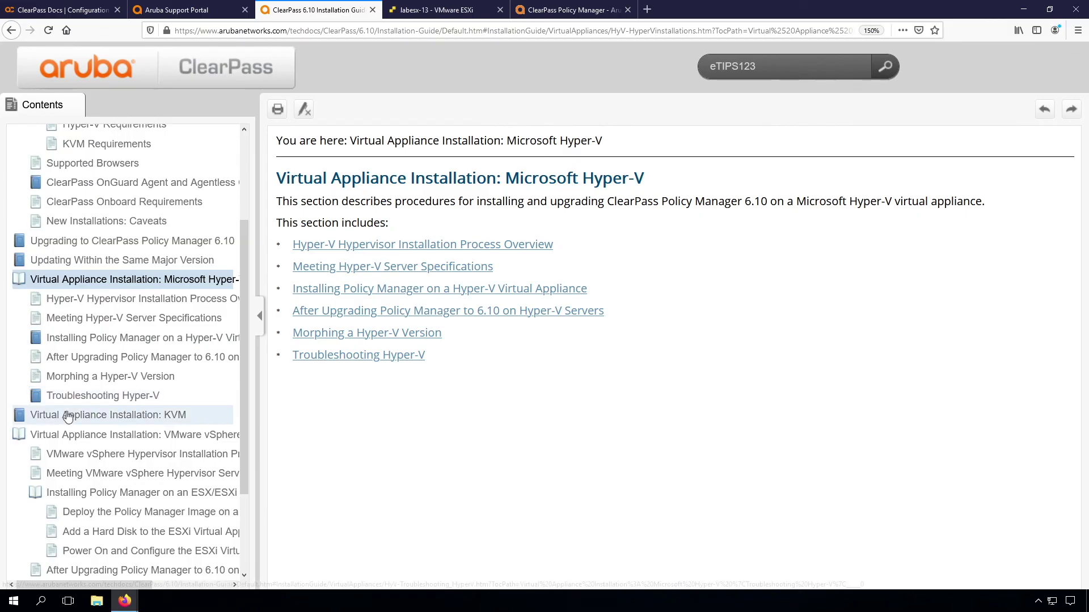
pyautogui.scroll(-3, 65, 428)
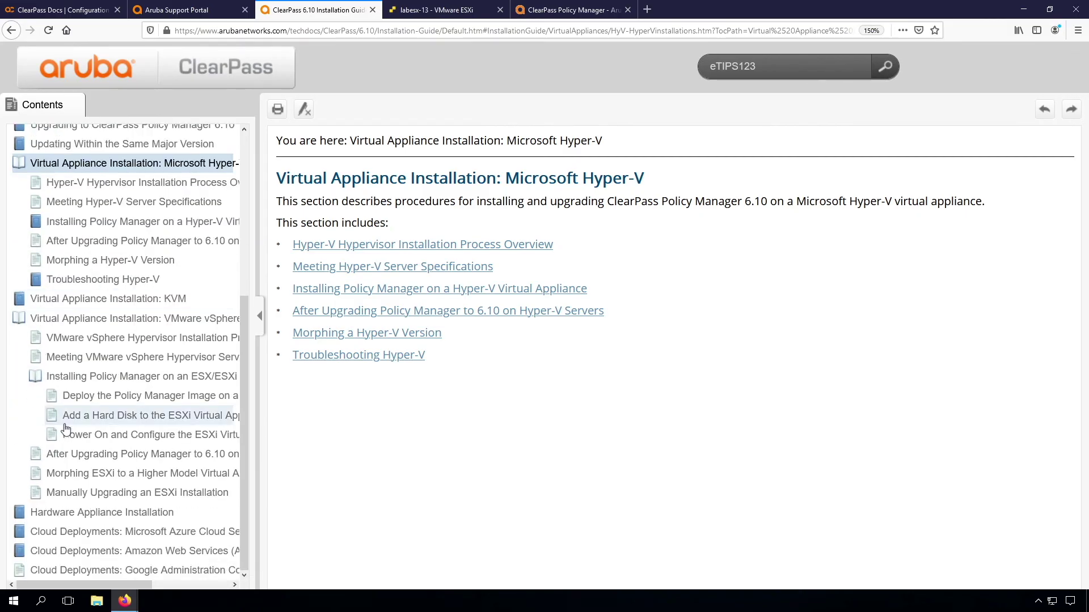